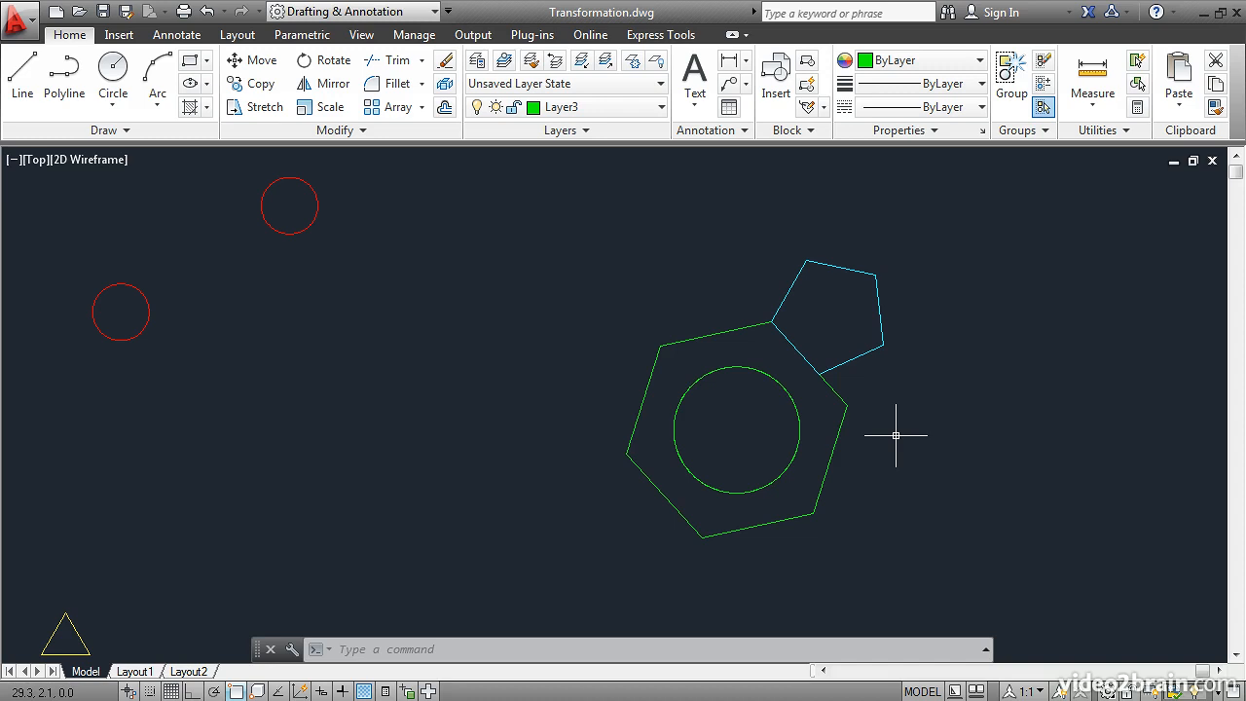
Scale the rightmost red circle freehand about its center to a little over three times its size
left_click(331, 109)
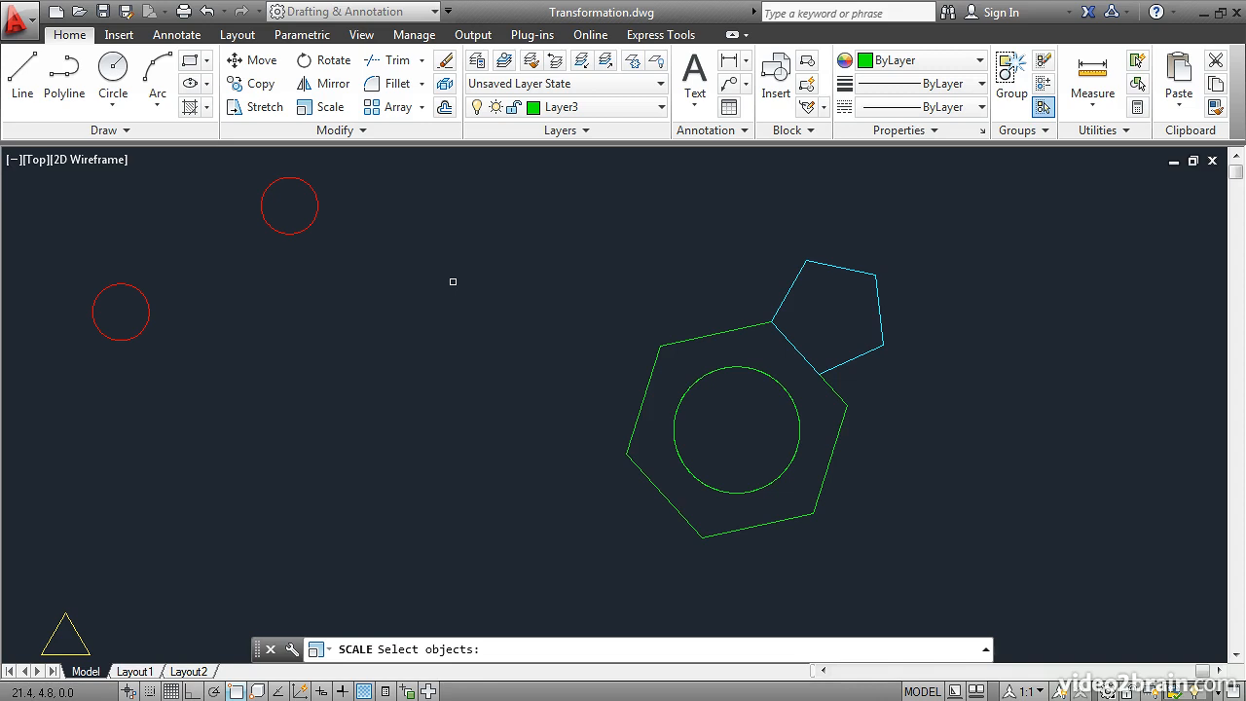
scroll(453, 281, "down", 4)
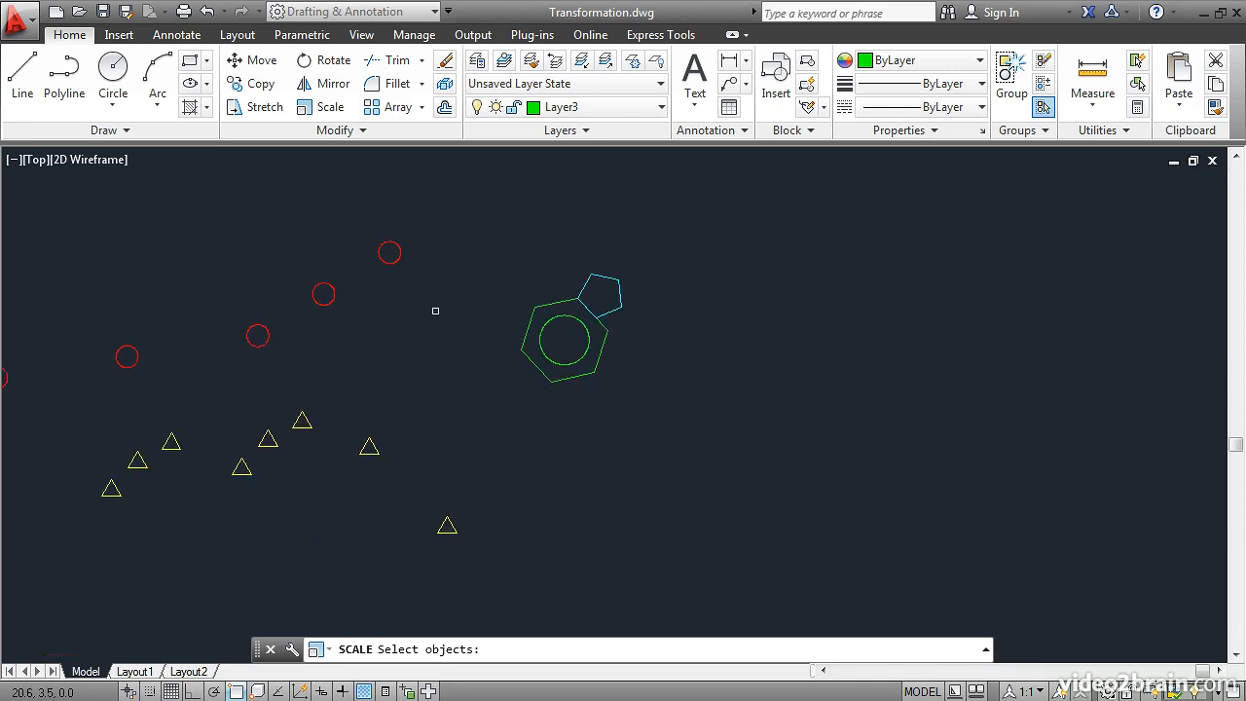
mouse_move(432, 320)
middle_mouse_down()
mouse_move(564, 311)
mouse_move(640, 325)
middle_mouse_up()
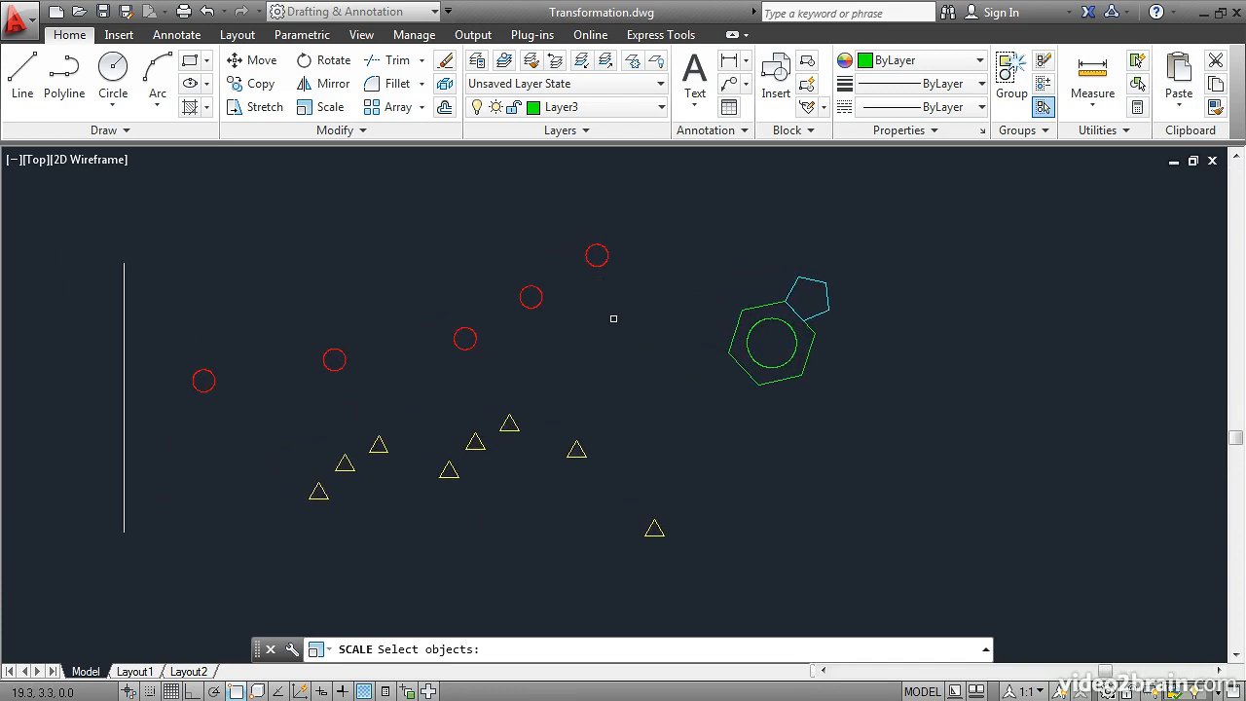
left_click(603, 265)
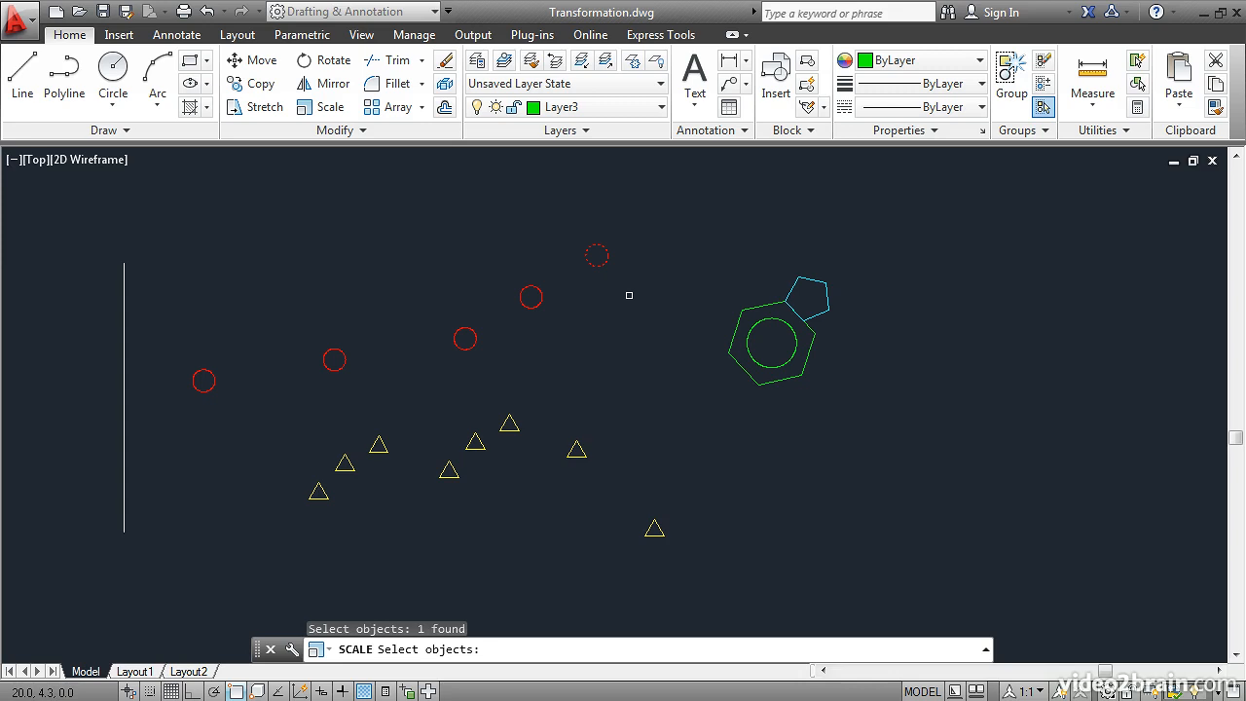
key("Return")
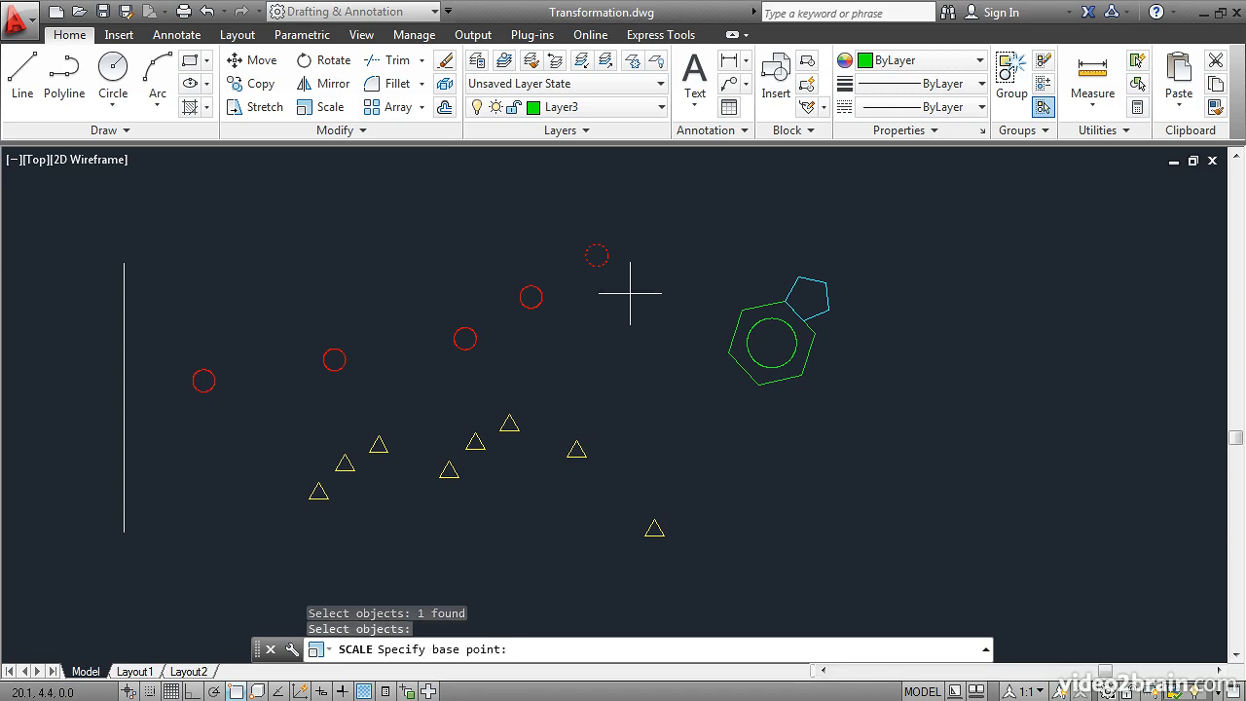
left_click(596, 254)
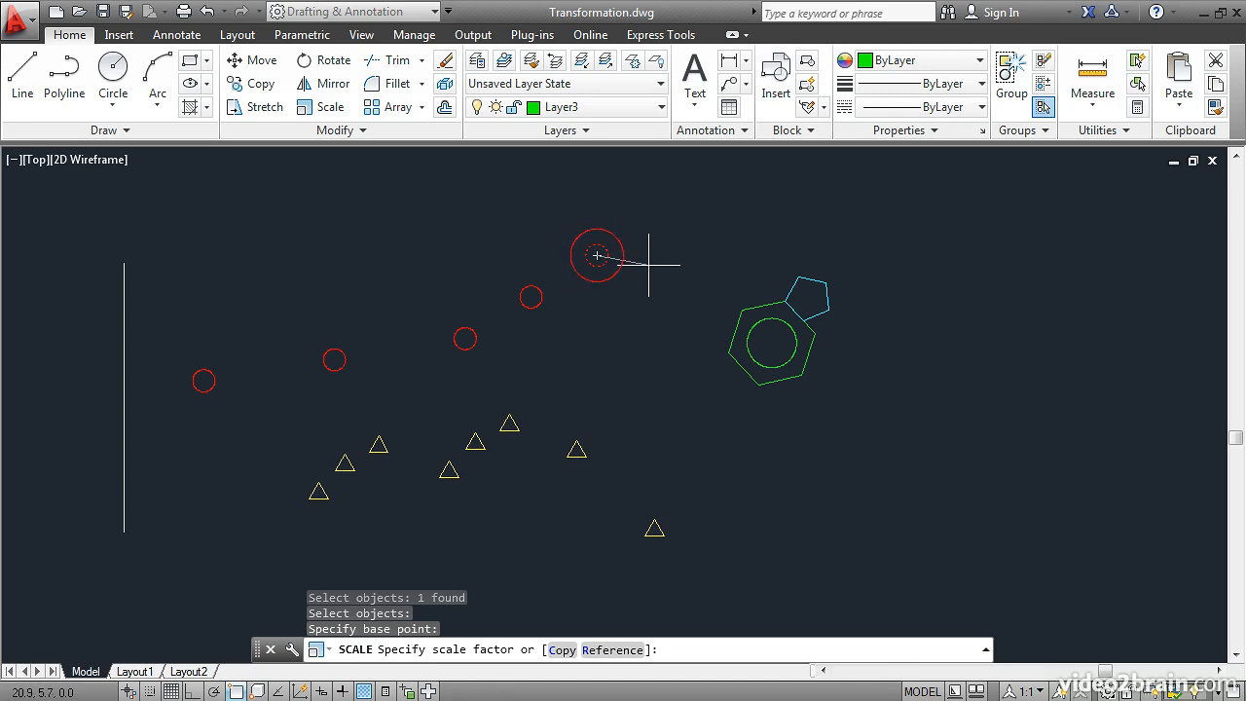
left_click(669, 269)
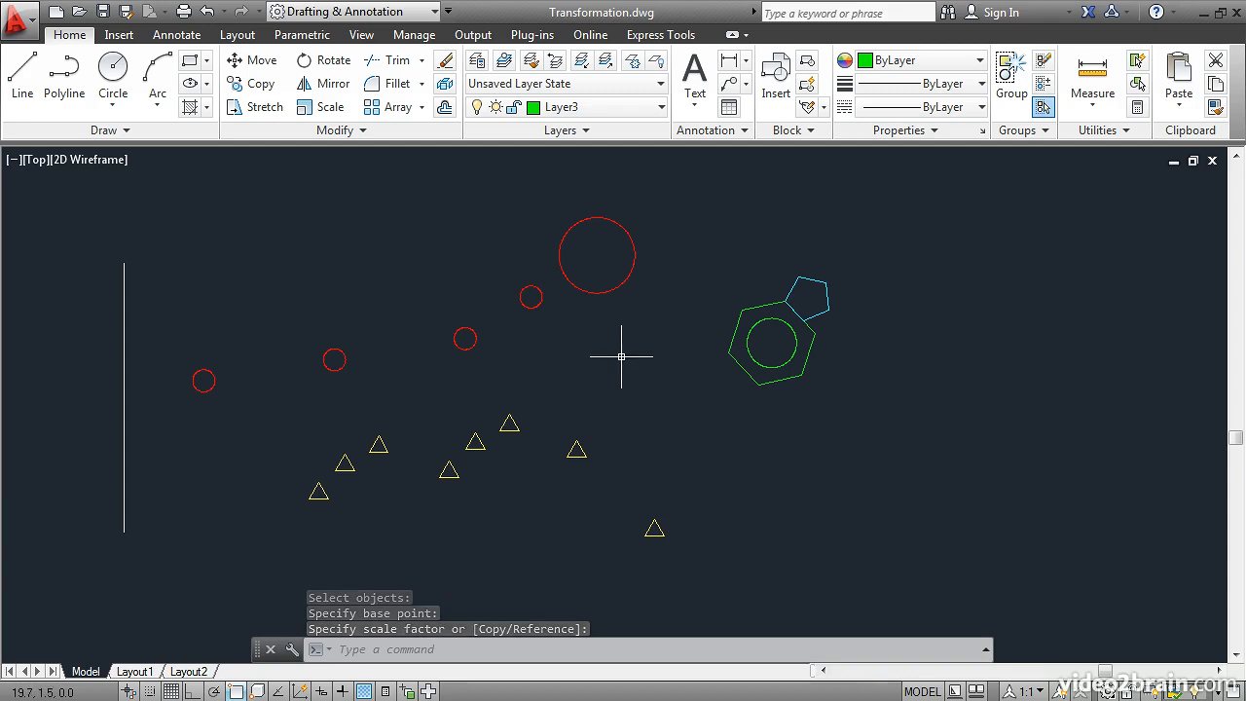
Scale the second red circle from the left about its center by a factor of 2
left_click(321, 109)
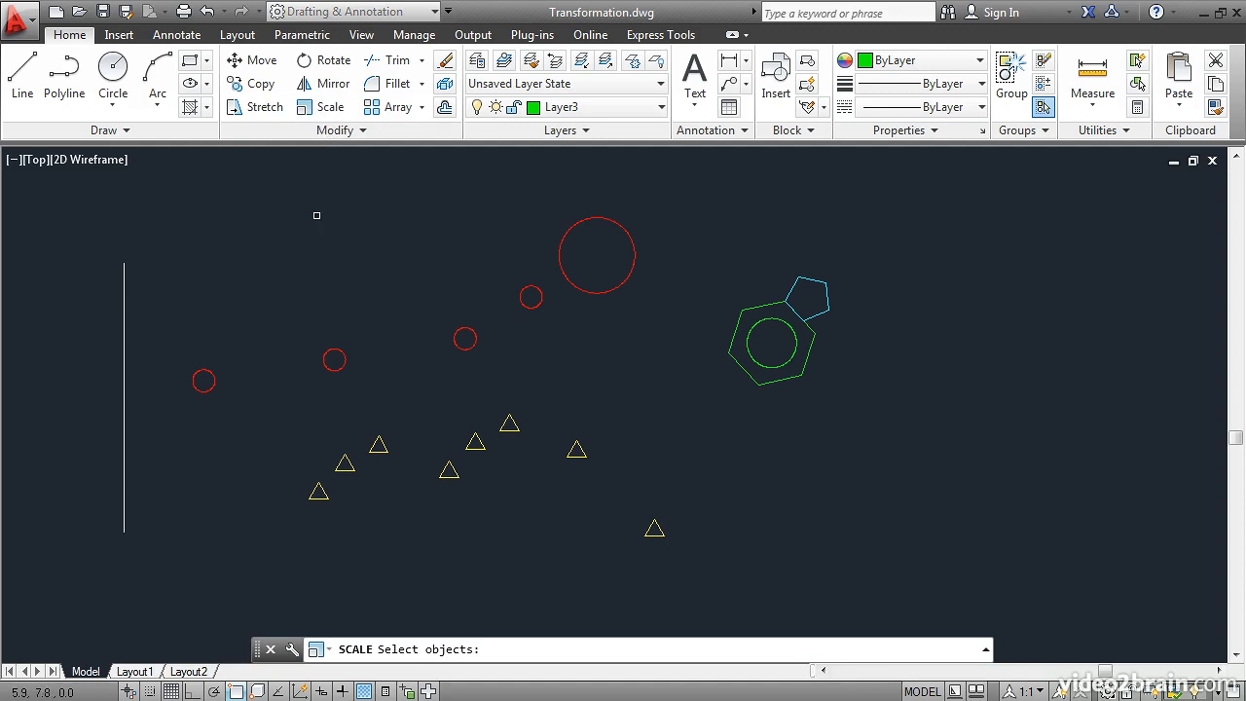
left_click(329, 353)
key("Return")
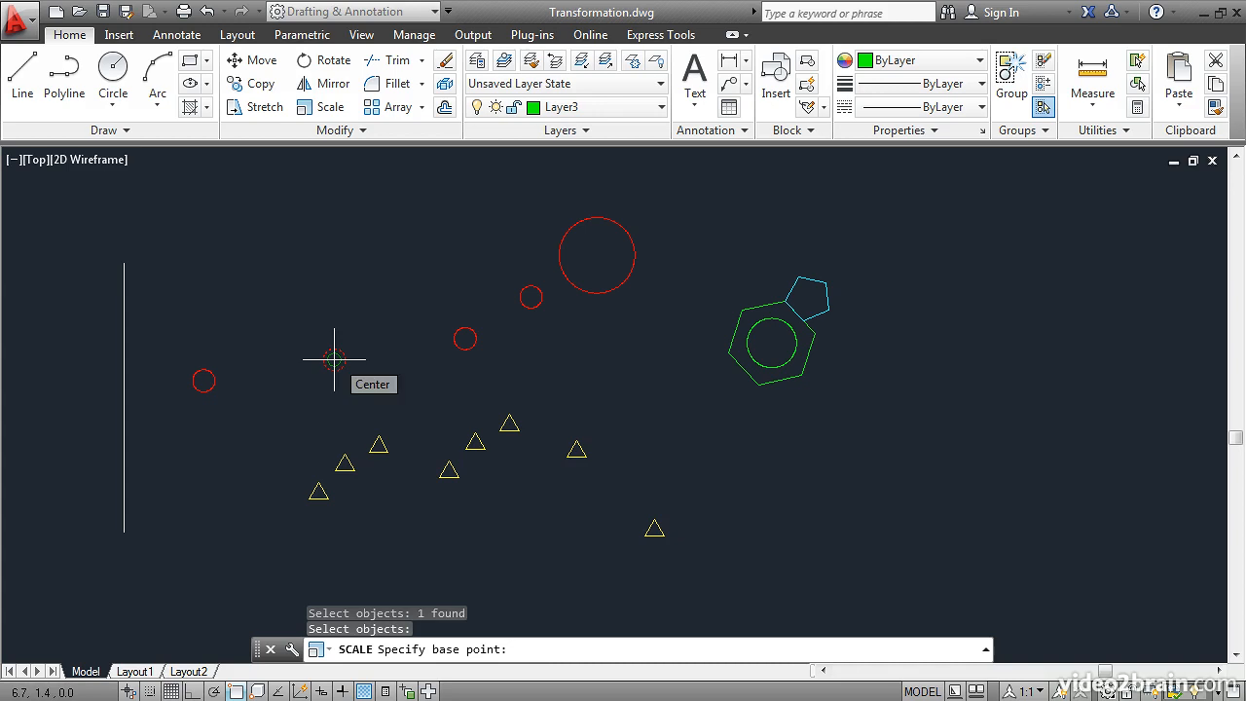
left_click(333, 360)
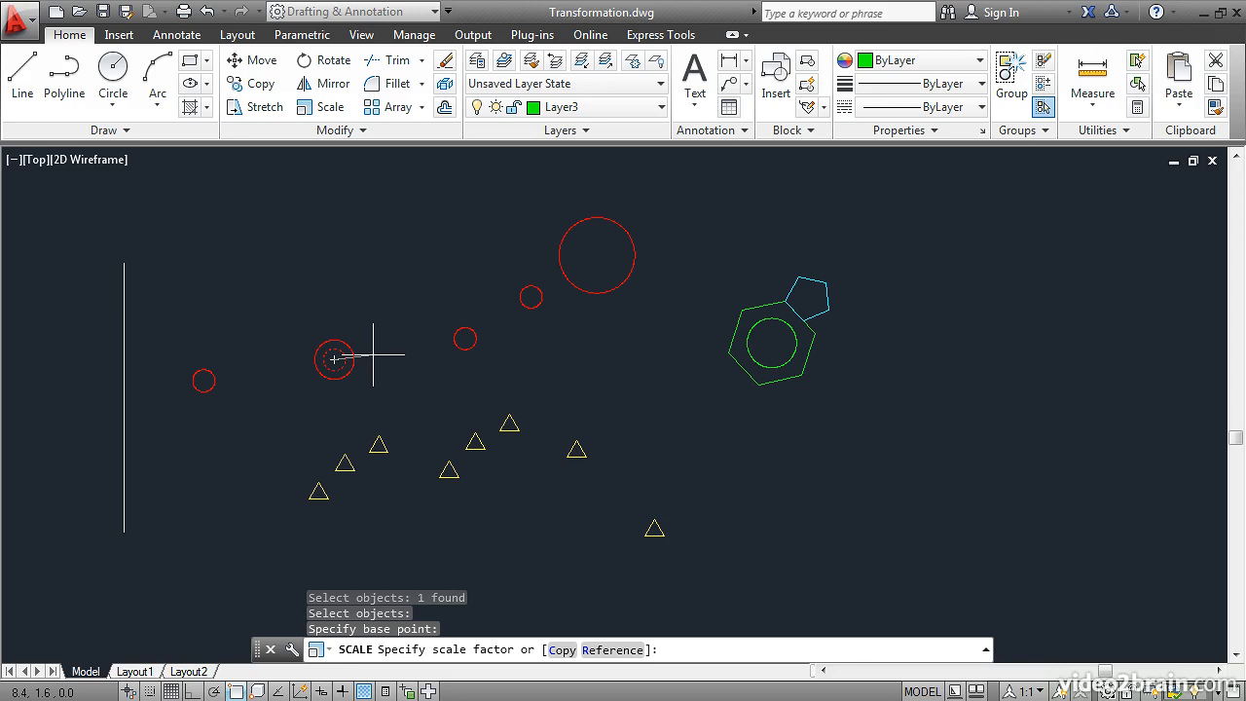
type("2")
key("Return")
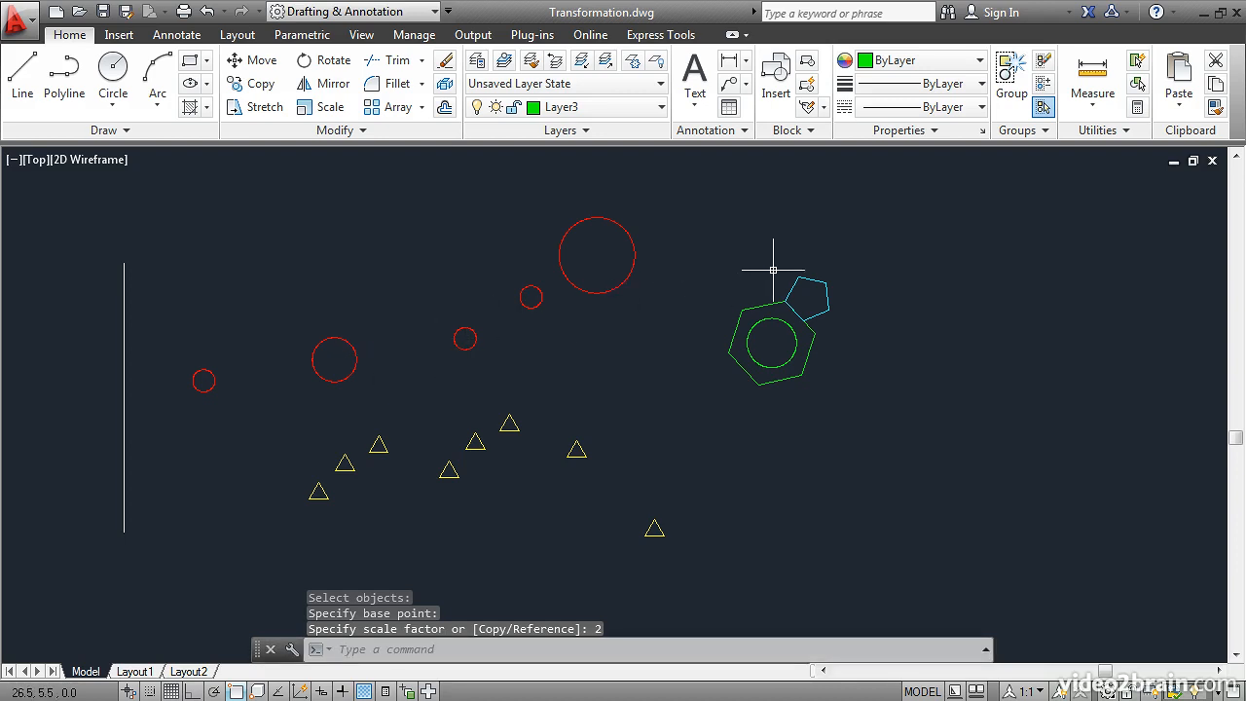
Scale the cyan pentagon by reference from the shared hexagon corner so its adjoining side matches the full length of the hexagon's side
scroll(813, 293, "up", 4)
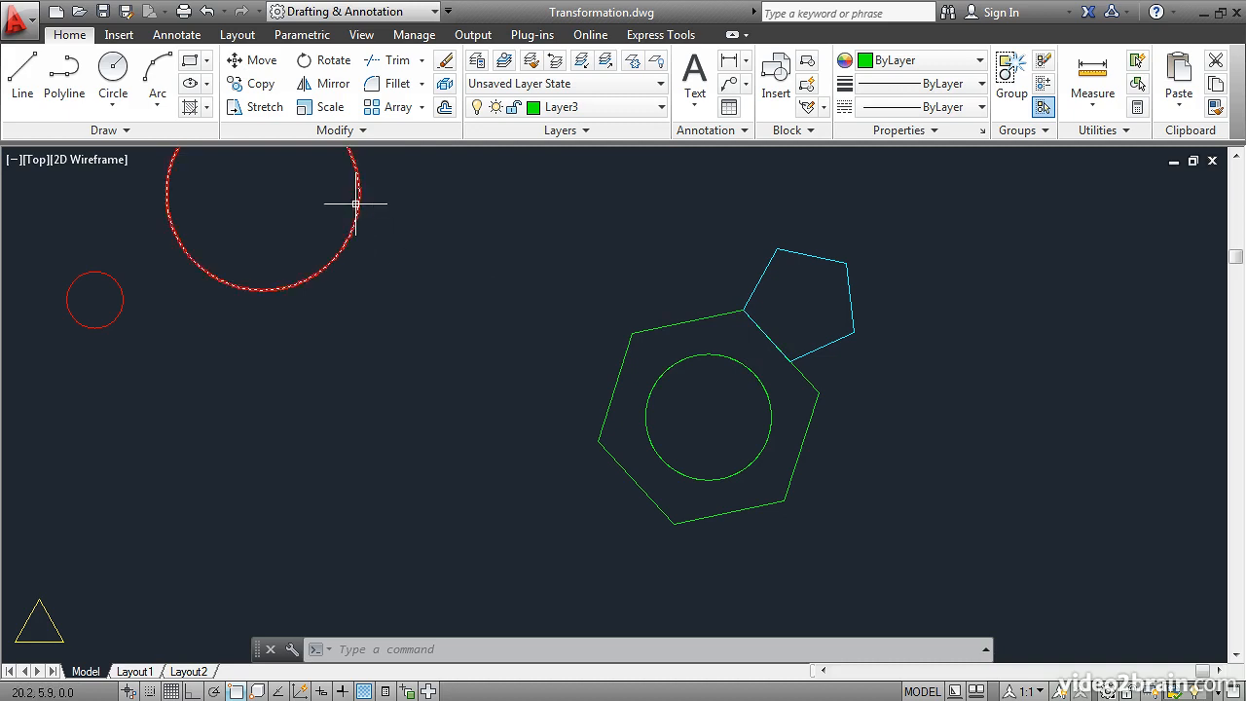
left_click(324, 107)
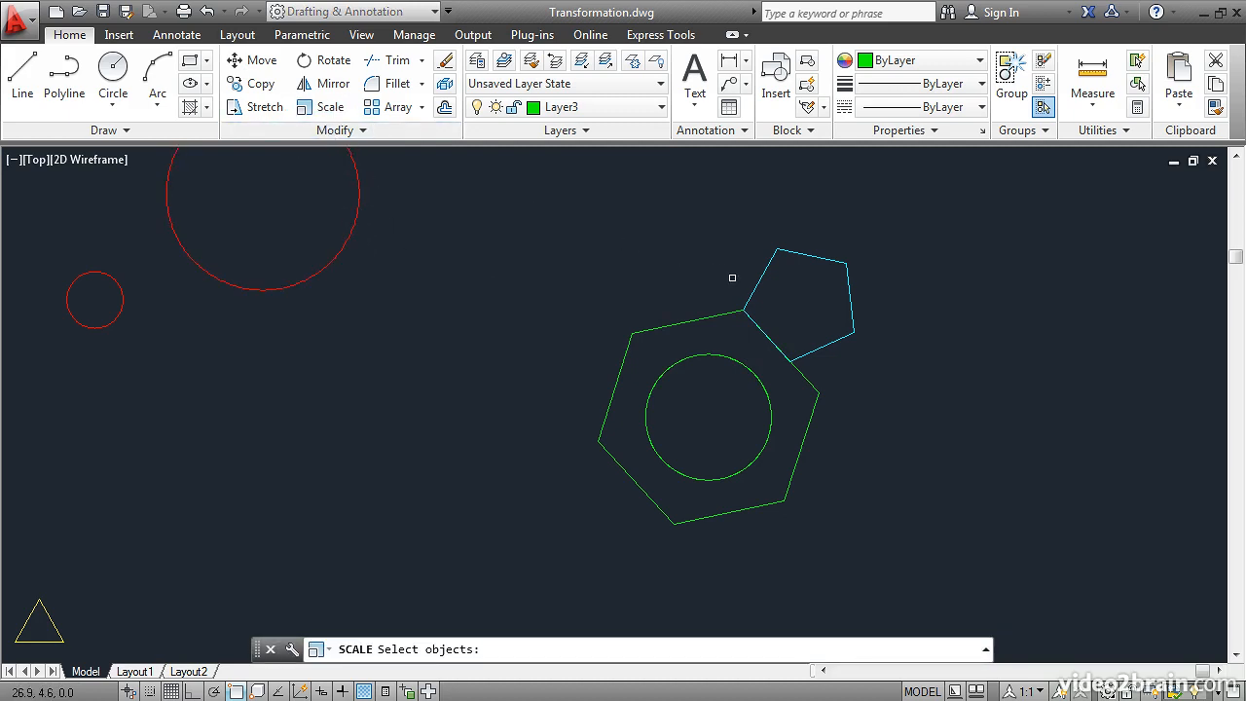
left_click(752, 292)
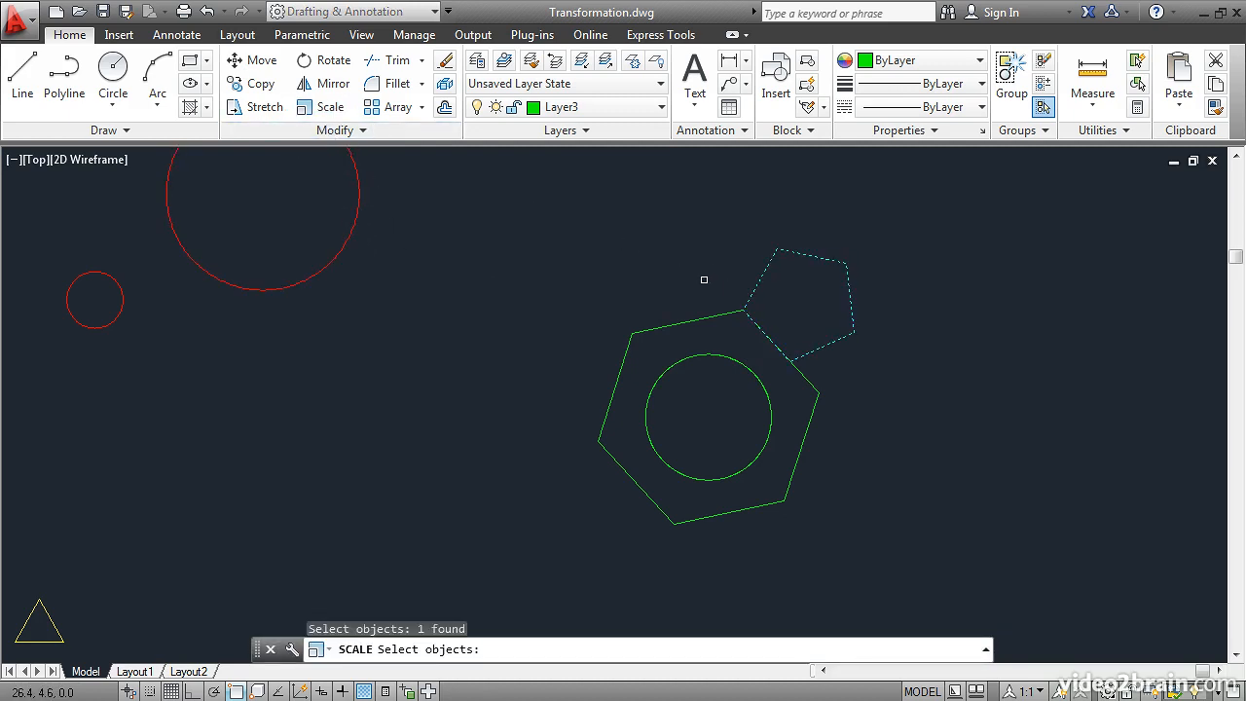
key("Return")
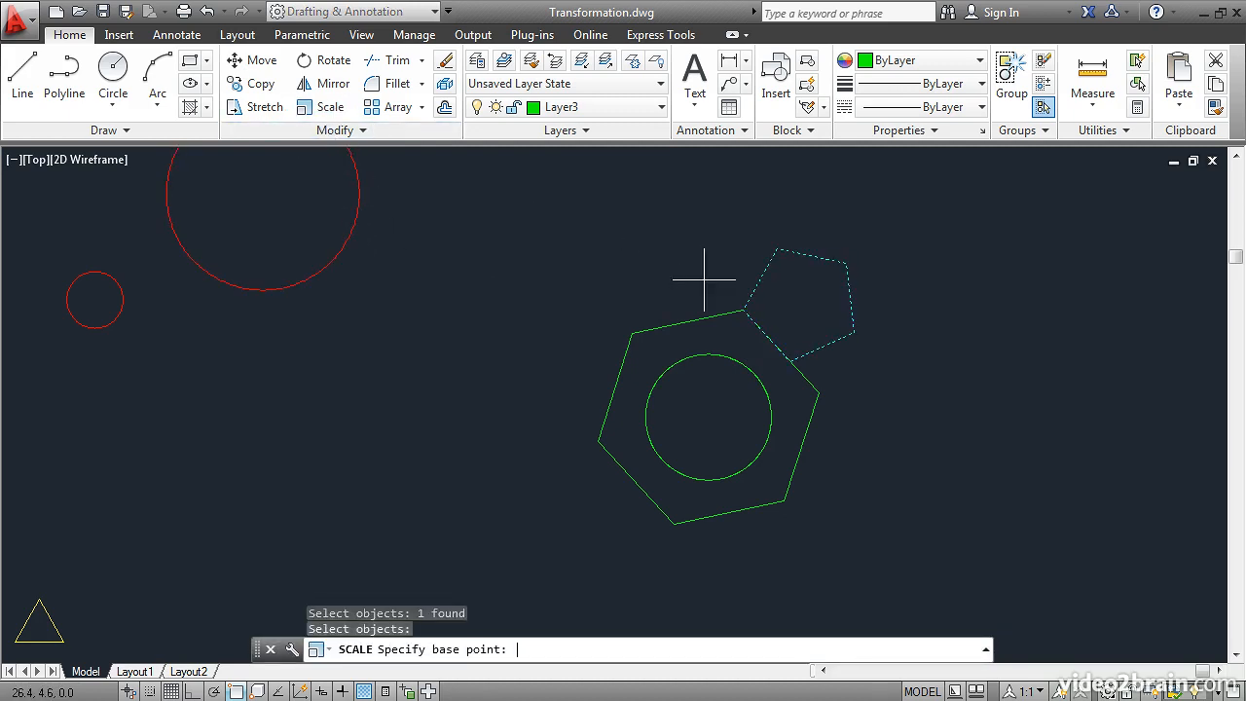
left_click(742, 309)
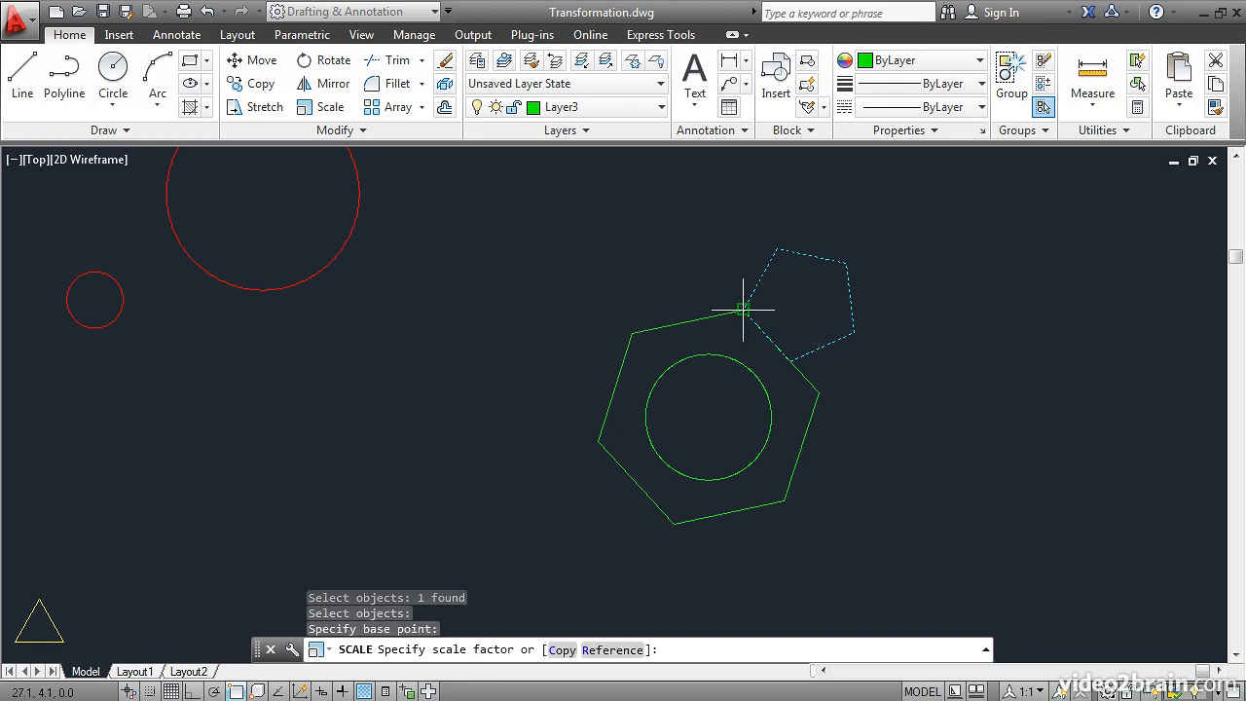
left_click(613, 649)
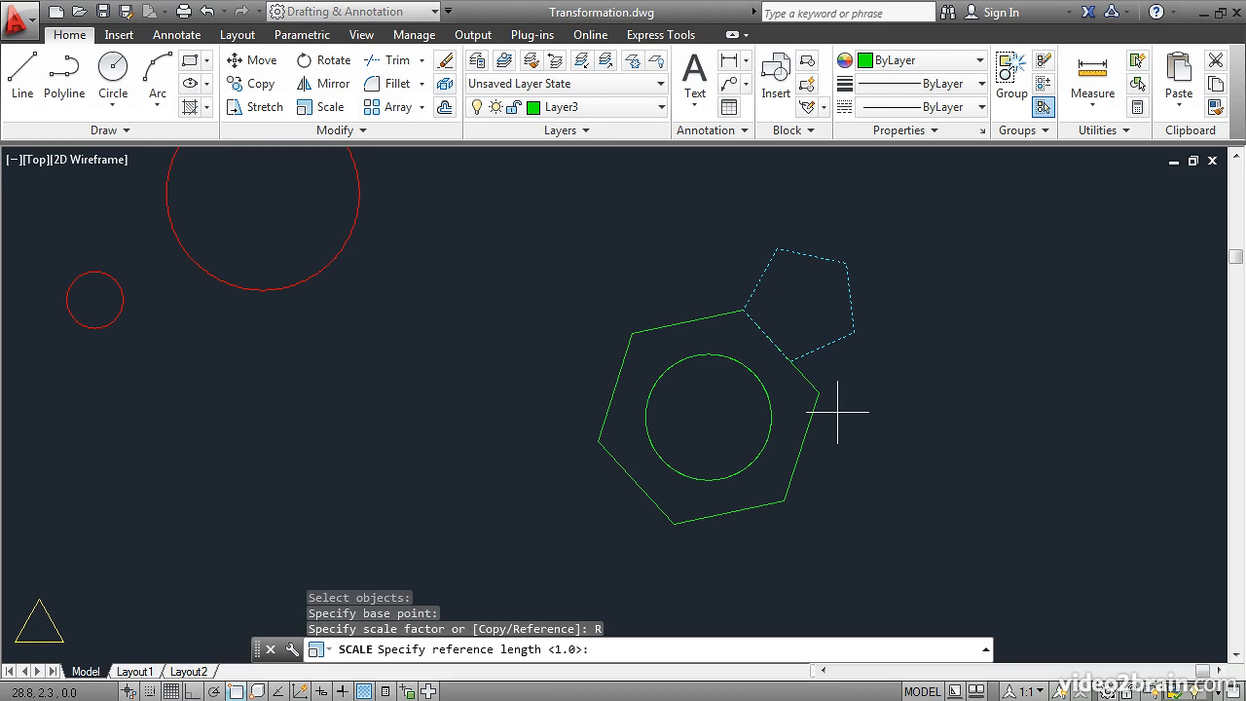
left_click(743, 309)
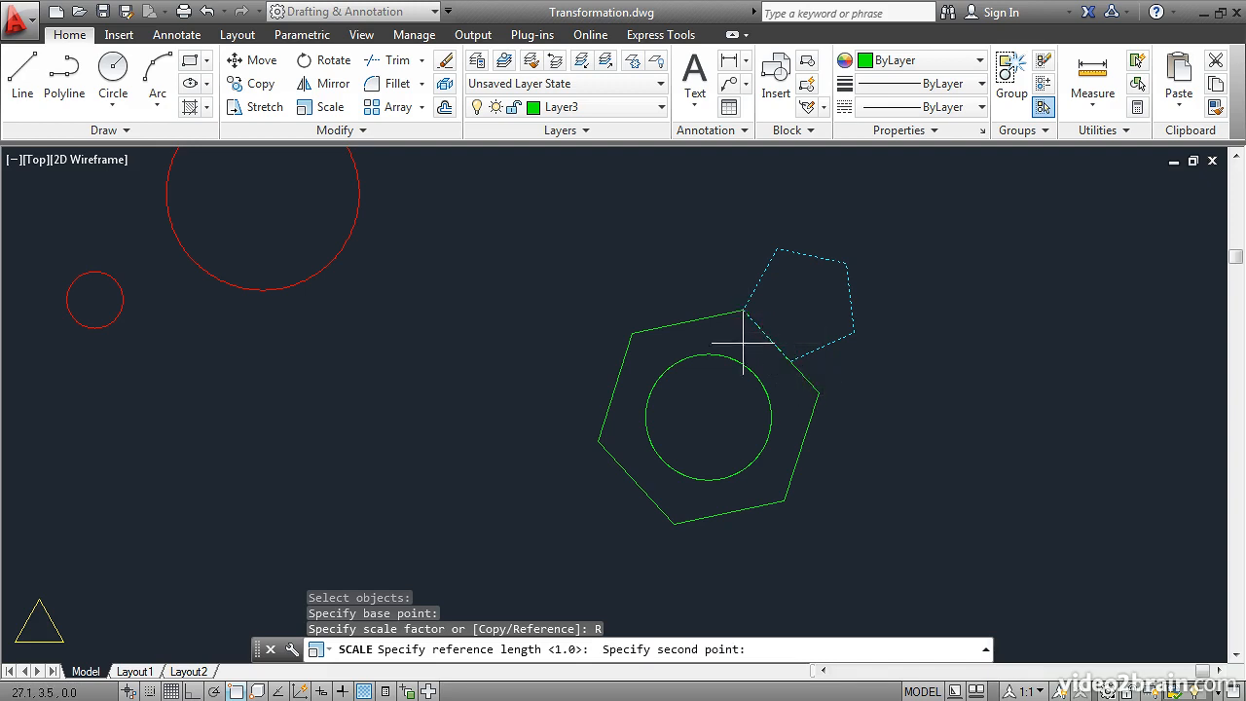
left_click(789, 361)
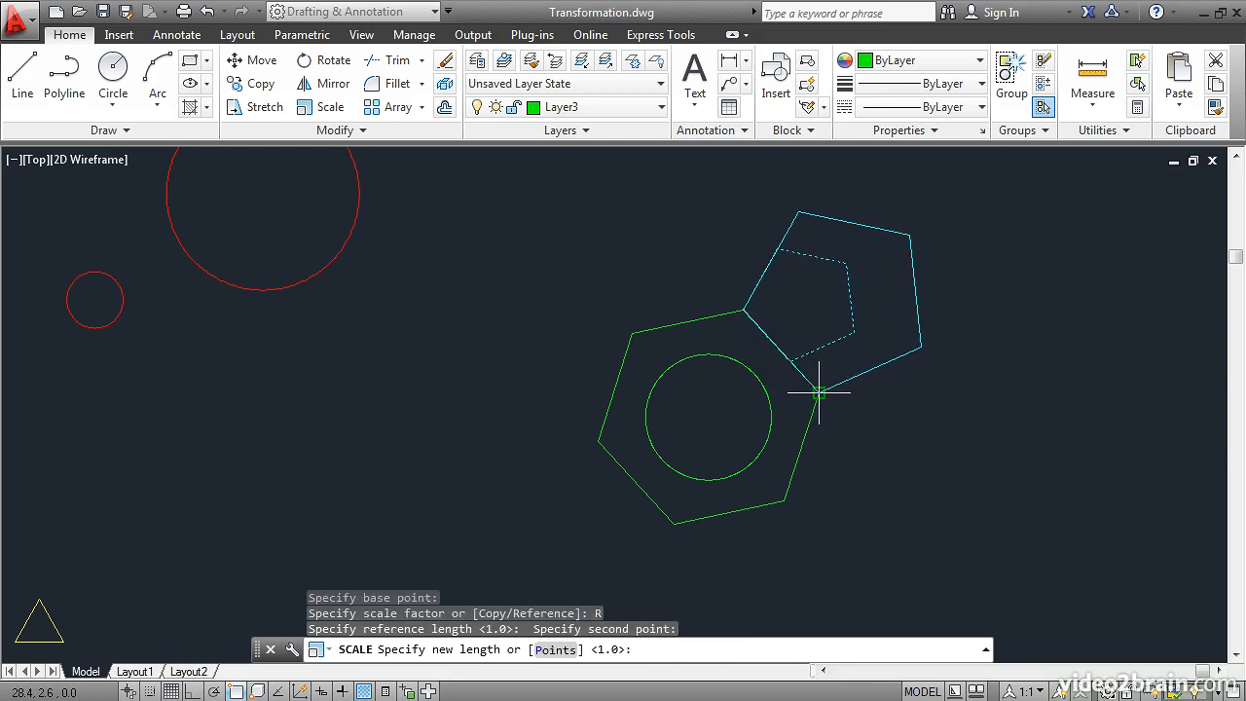
left_click(818, 392)
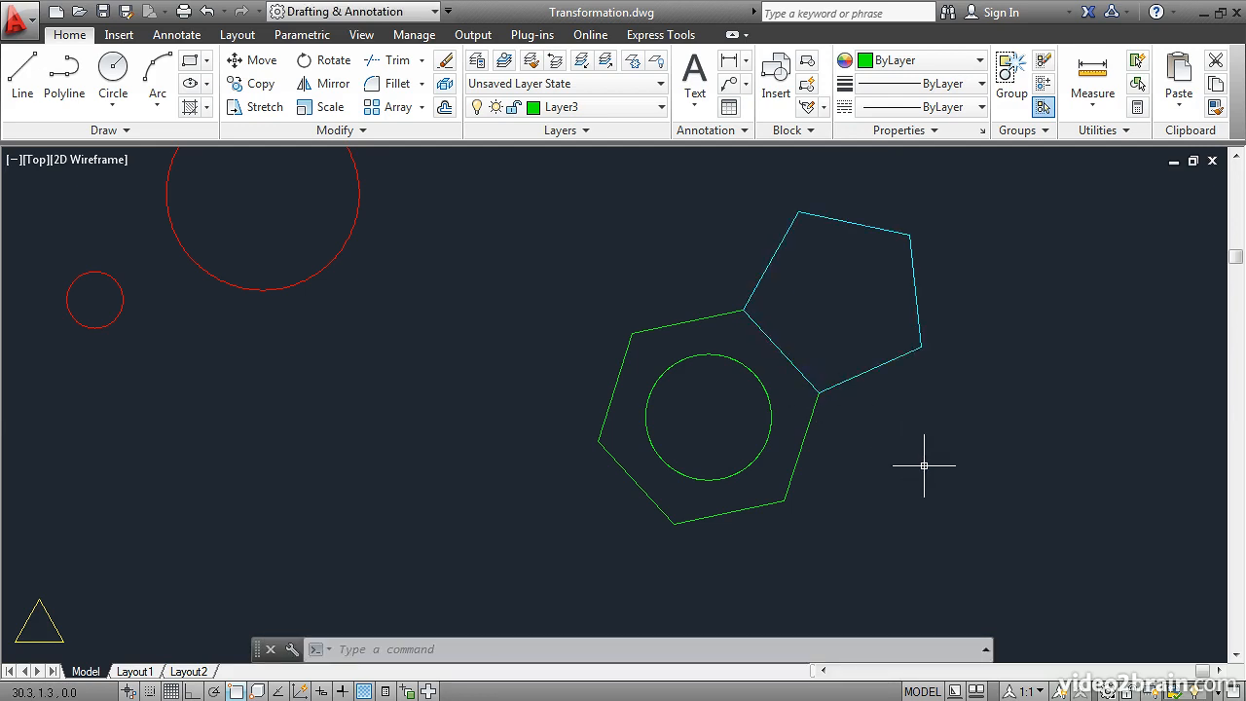
Mirror the three rightmost red circles across the vertical white line, keeping the source objects
scroll(315, 415, "down", 3)
mouse_move(213, 449)
middle_mouse_down()
mouse_move(586, 389)
mouse_move(709, 392)
middle_mouse_up()
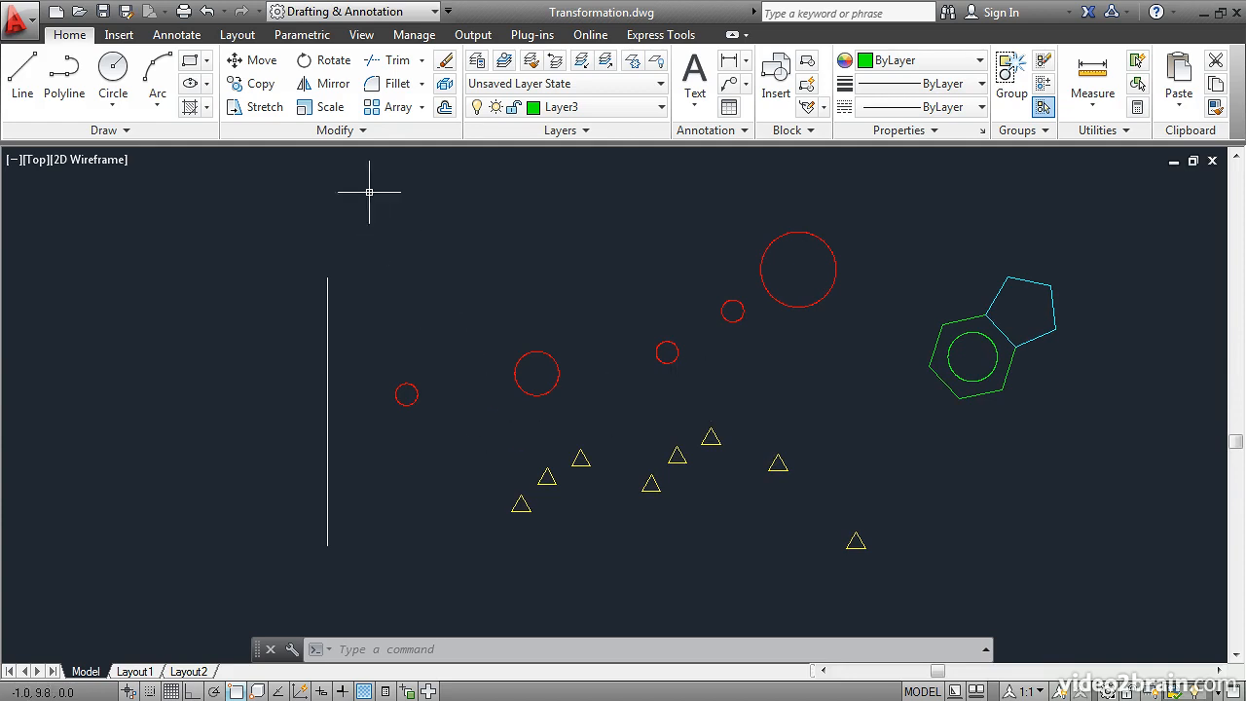
left_click(332, 86)
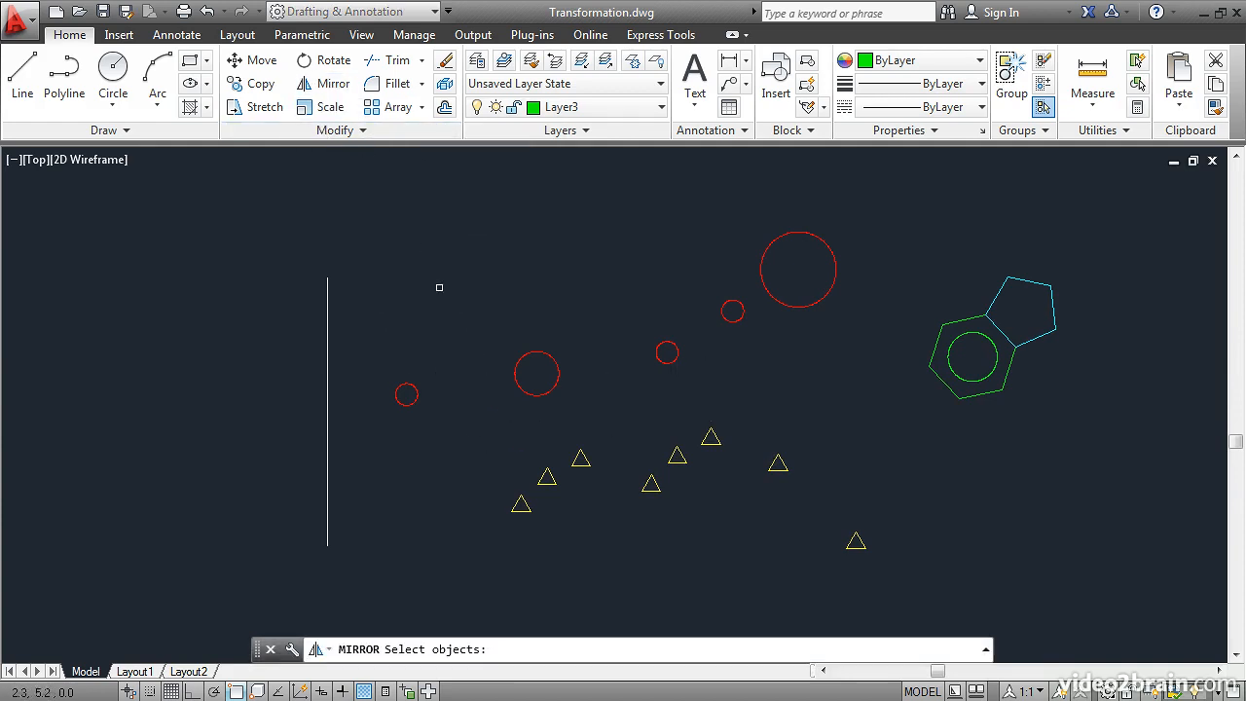
left_click(848, 401)
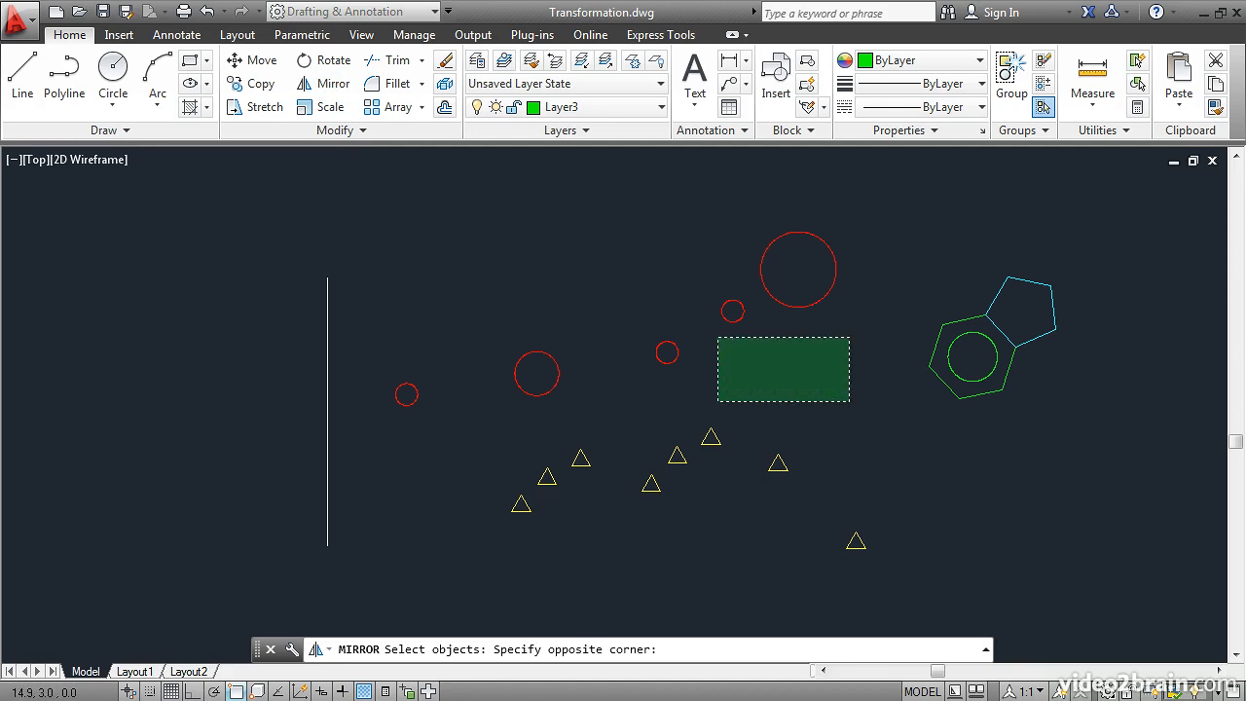
left_click(623, 227)
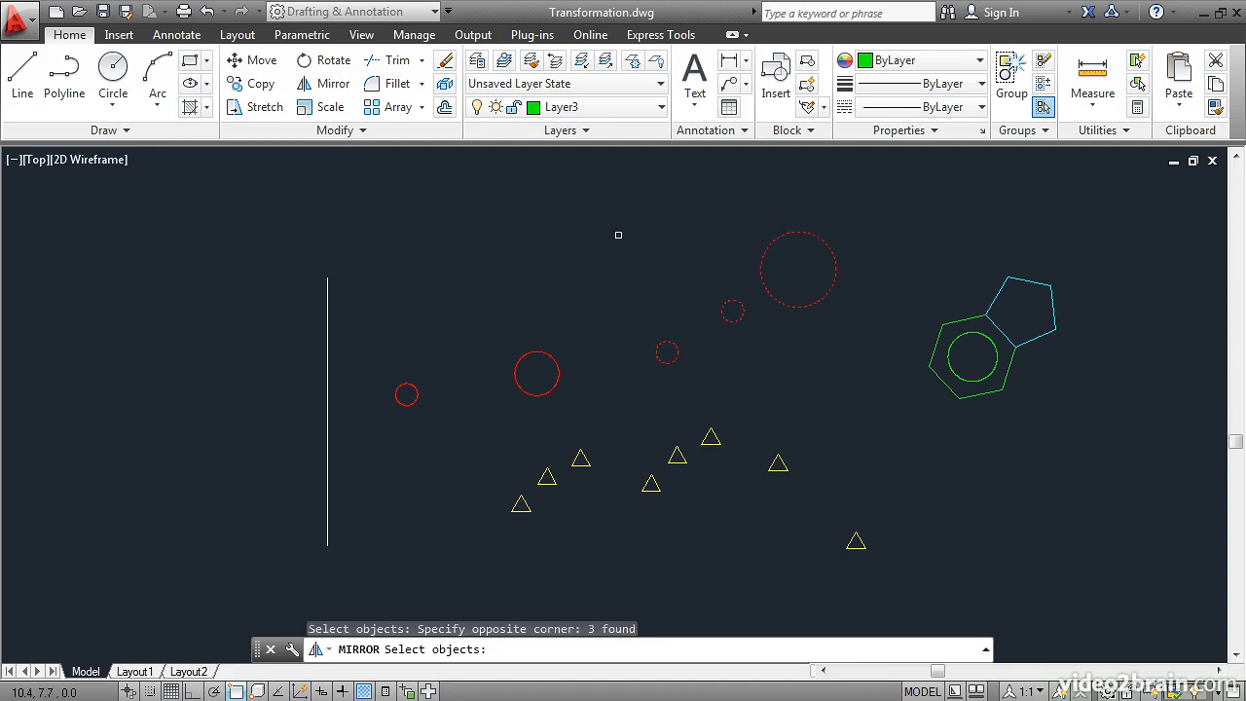
key("Return")
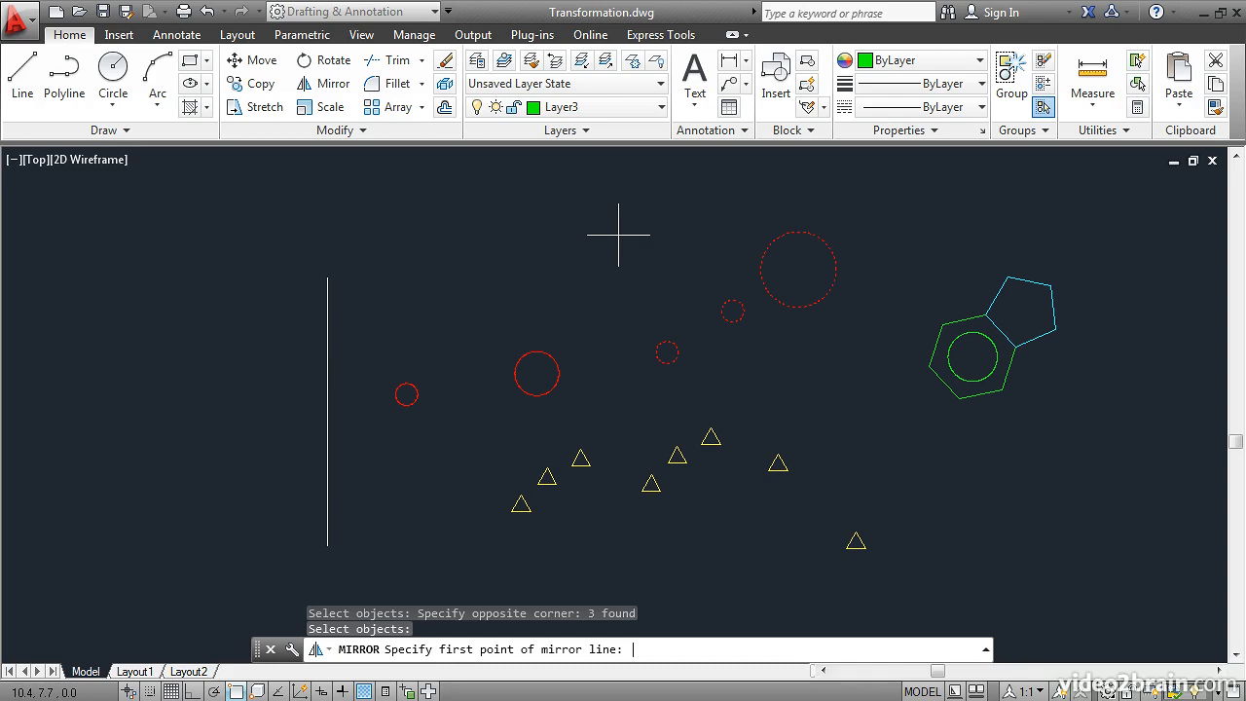
left_click(327, 278)
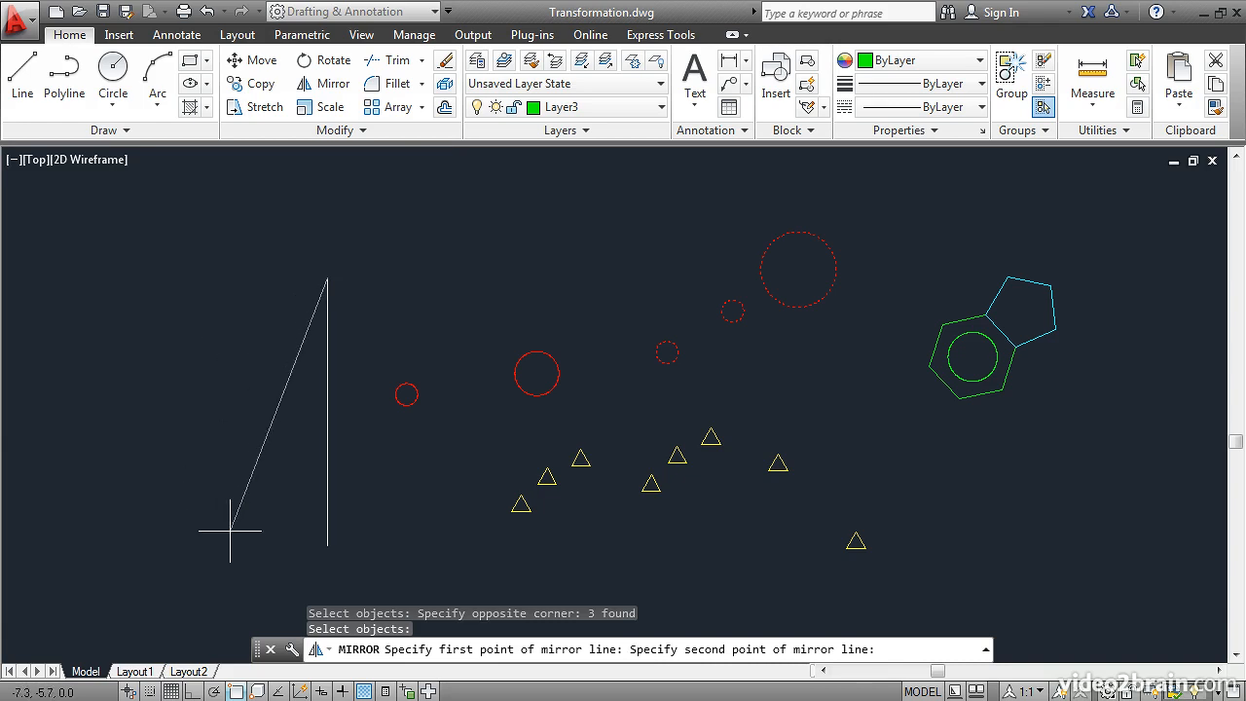
left_click(327, 545)
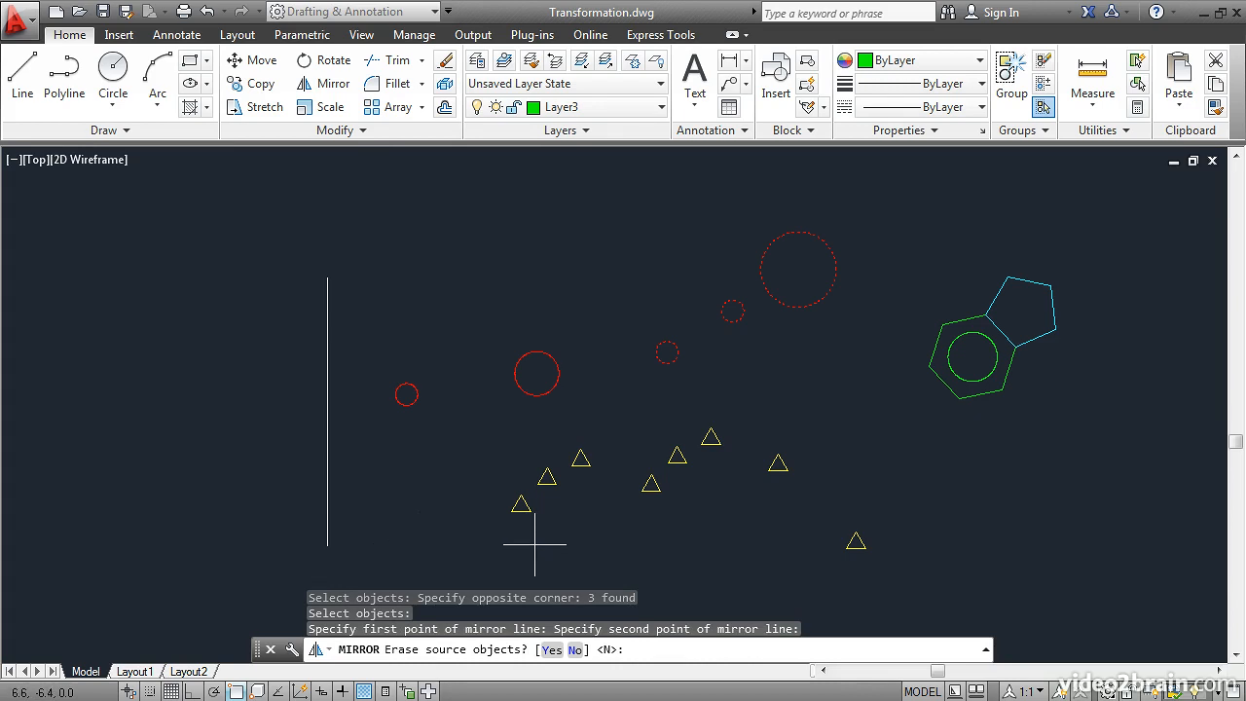
type("N")
key("Return")
Mirror the three leftmost yellow triangles across the vertical white line, erasing the source objects
middle_click_drag(272, 474, 535, 487)
scroll(536, 487, "down", 2)
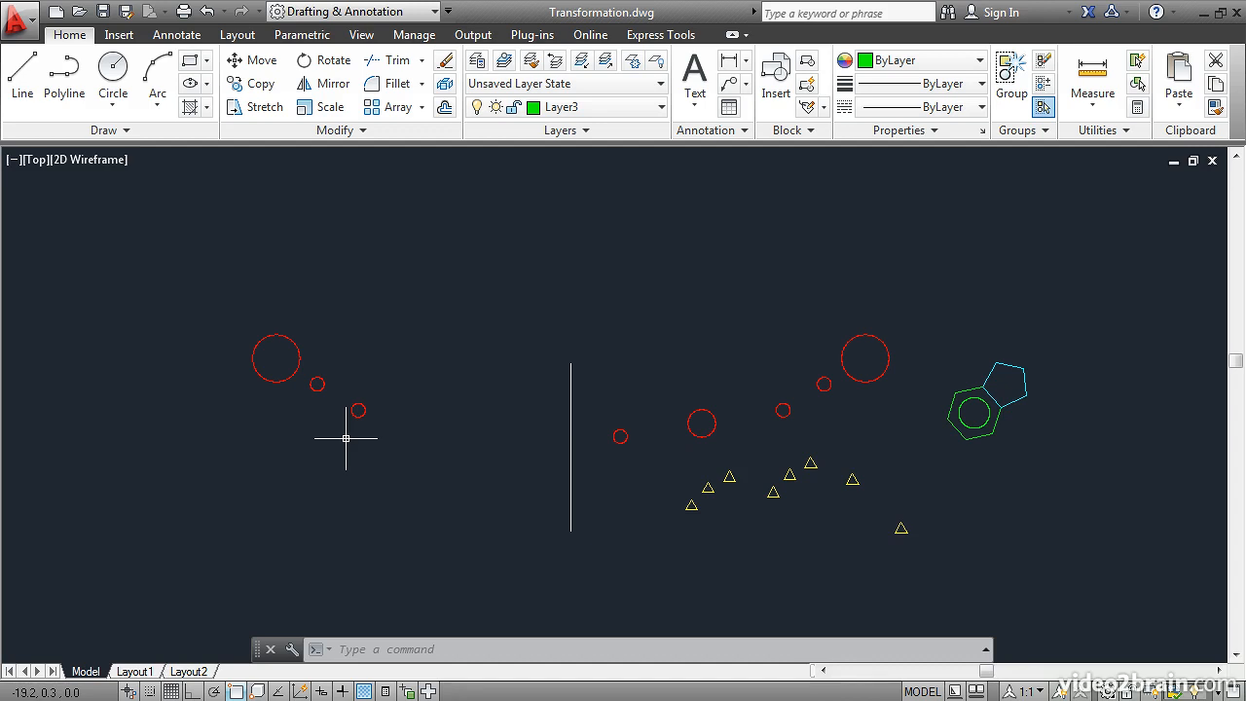
left_click(327, 84)
left_click(746, 539)
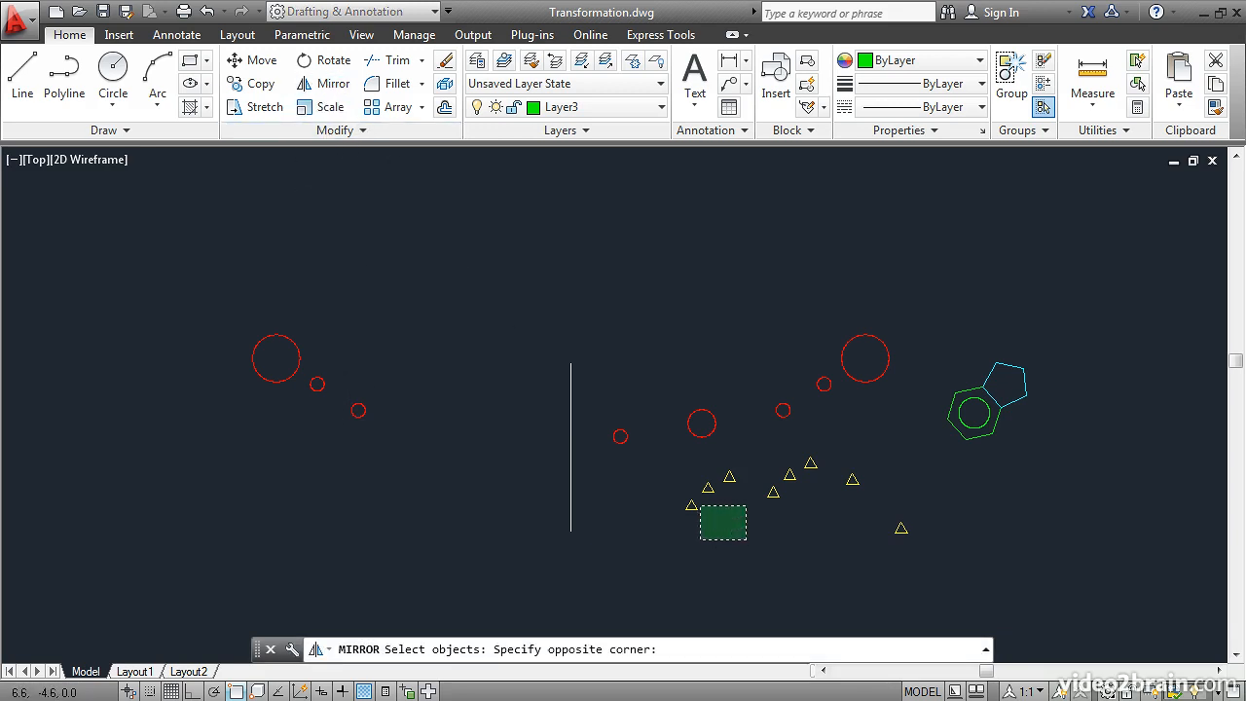
left_click(661, 464)
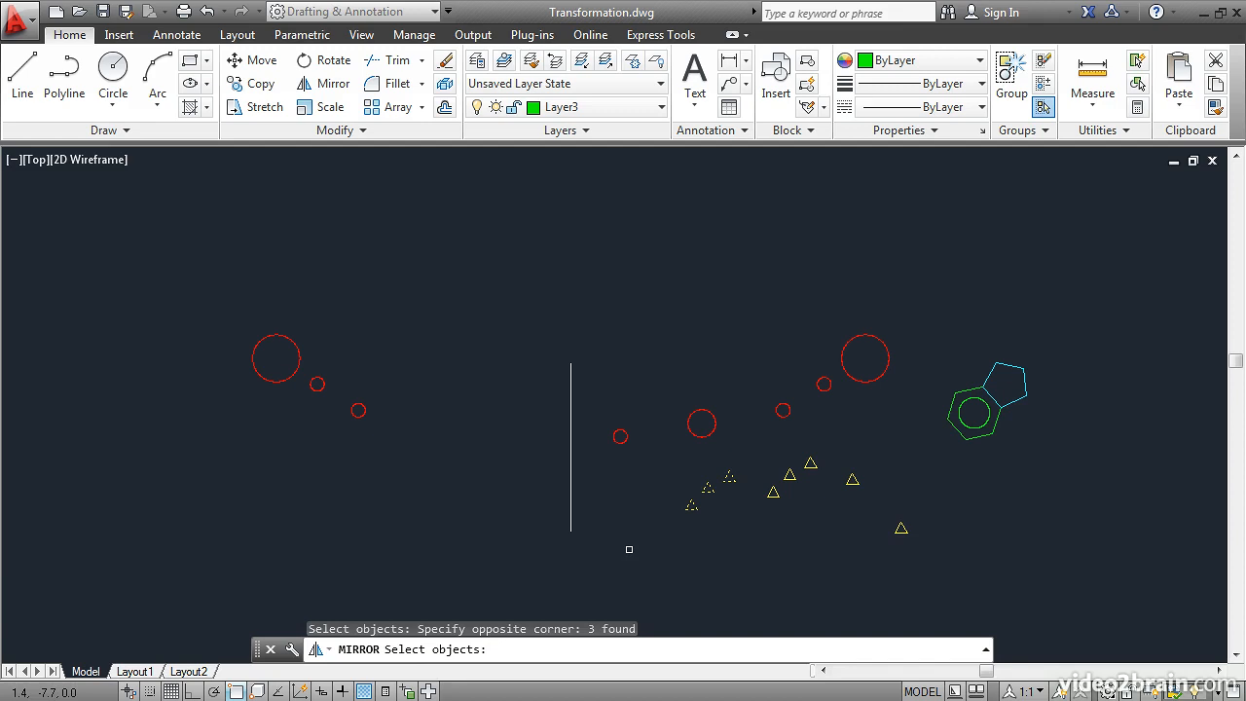
key("Return")
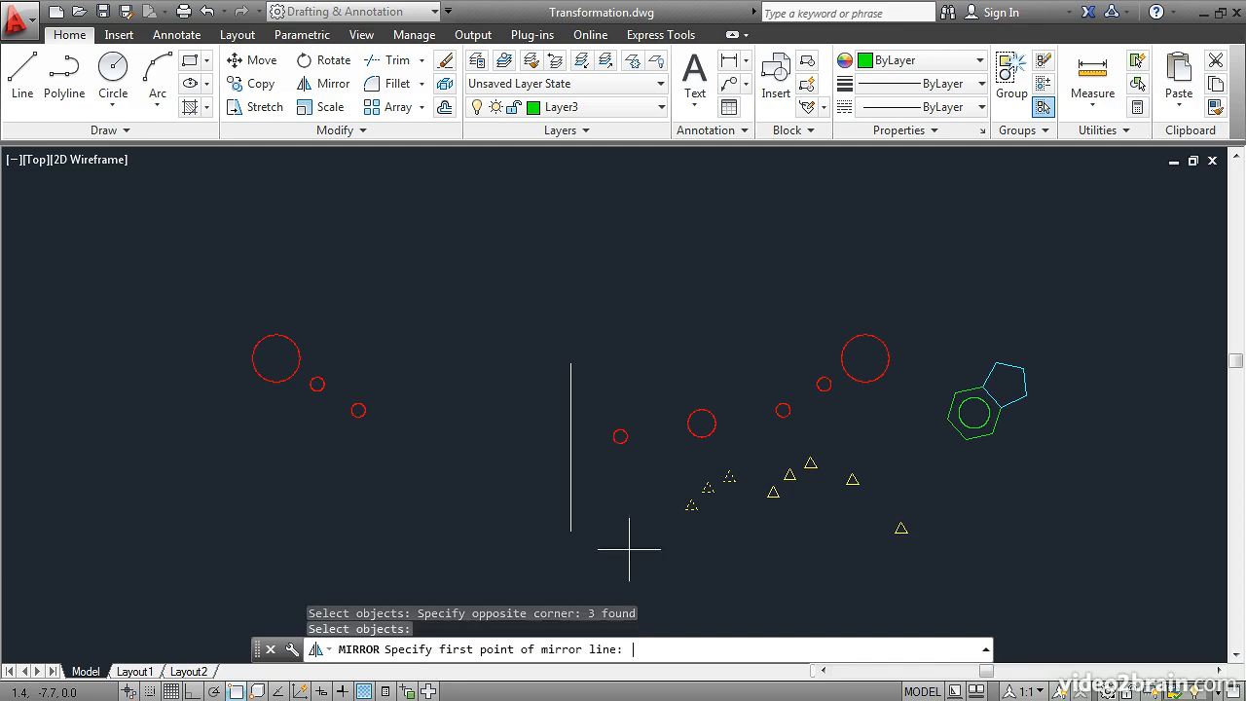
left_click(570, 363)
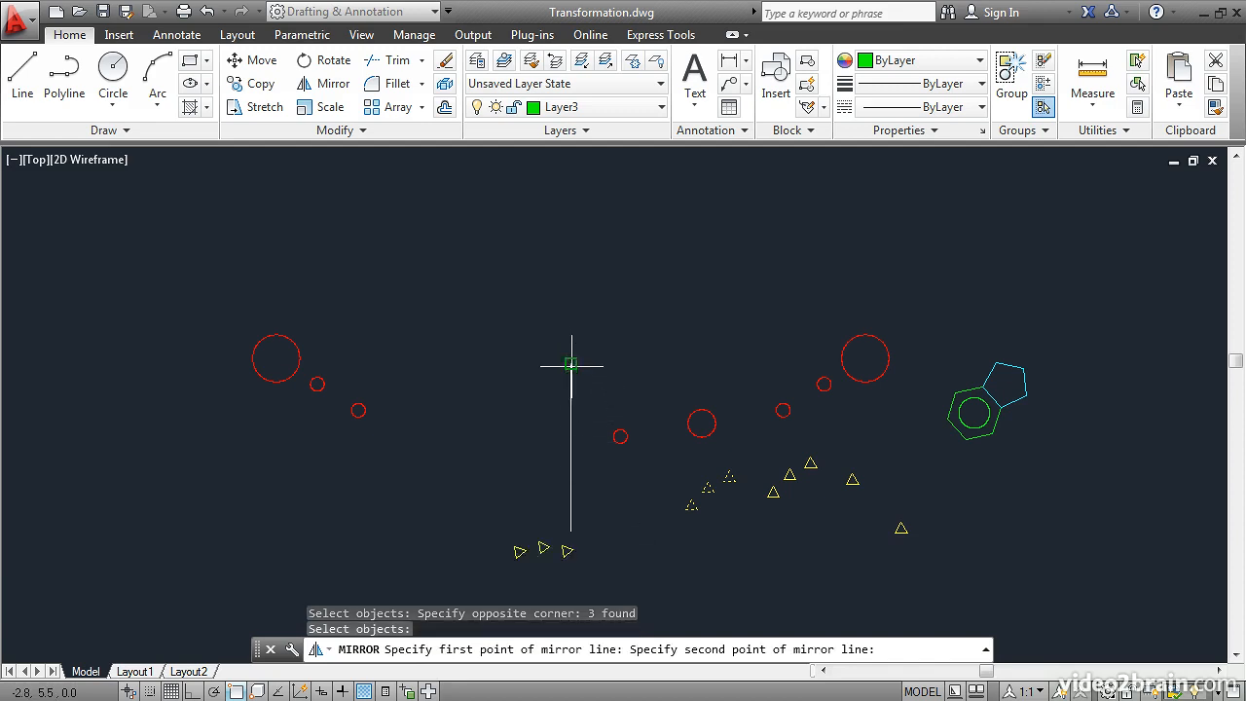
left_click(570, 530)
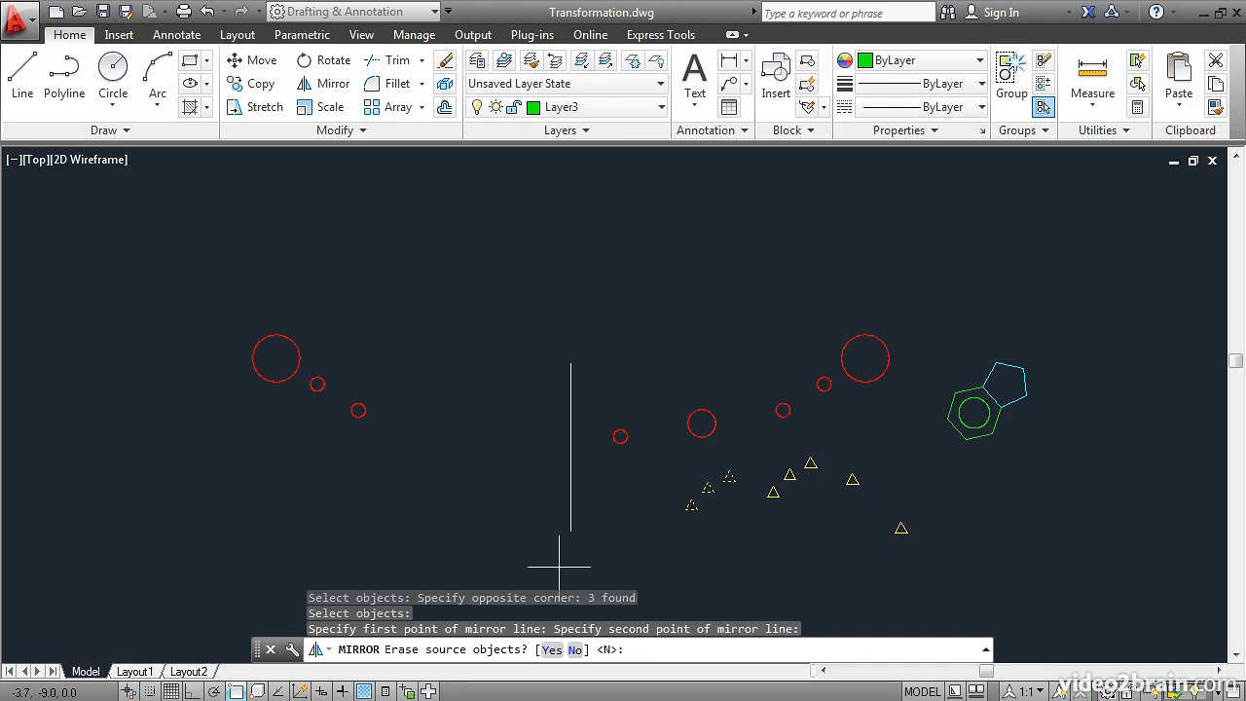
left_click(550, 650)
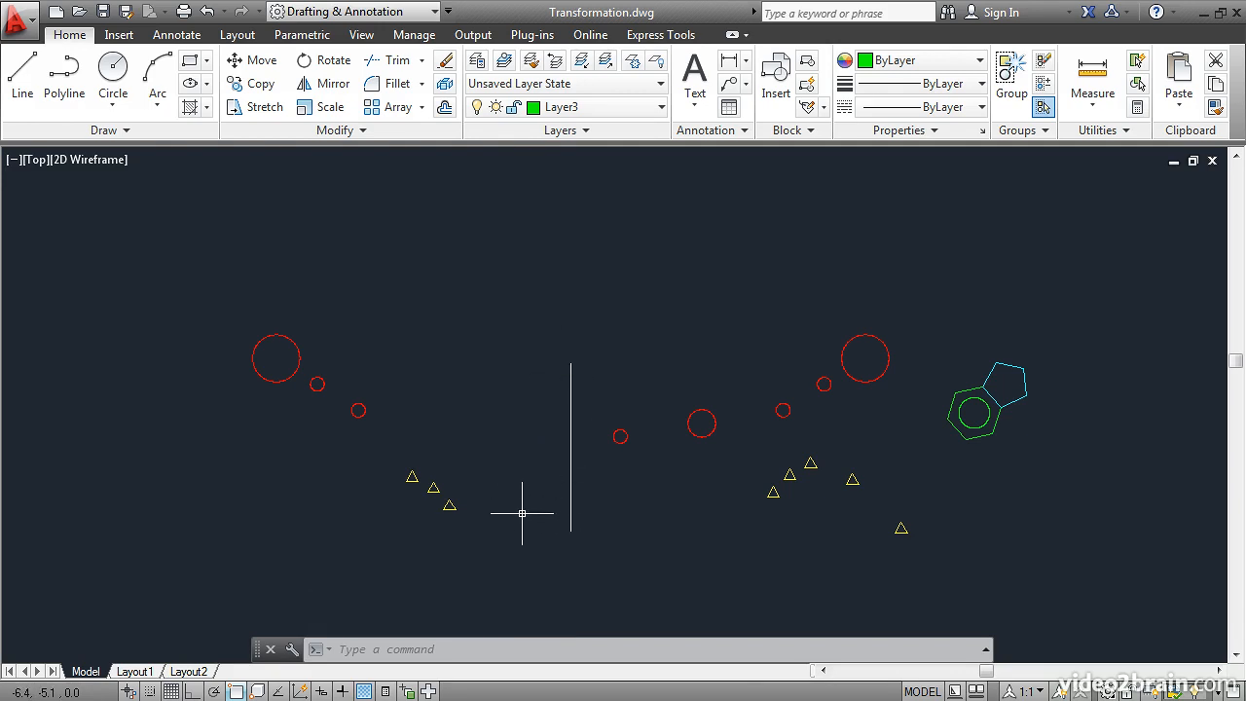
Mirror the three leftmost red circles upward across a horizontal line just above them with Ortho on, keeping the source objects
left_click(331, 83)
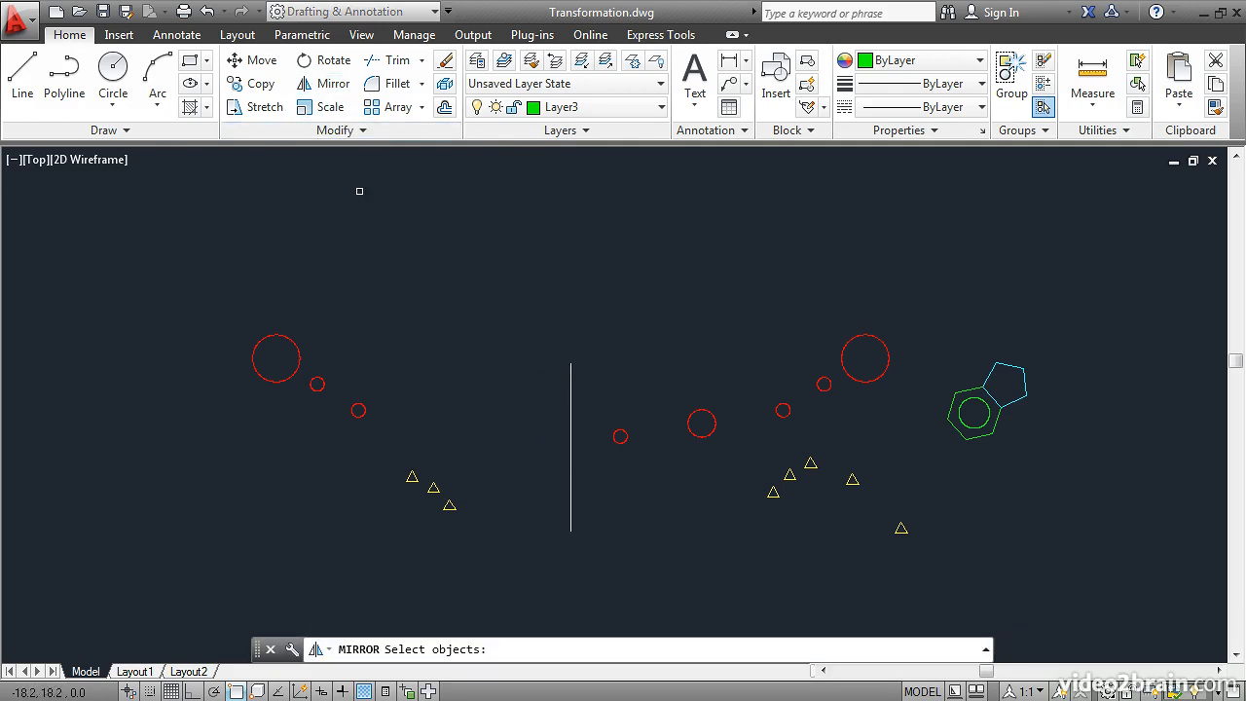
left_click(383, 424)
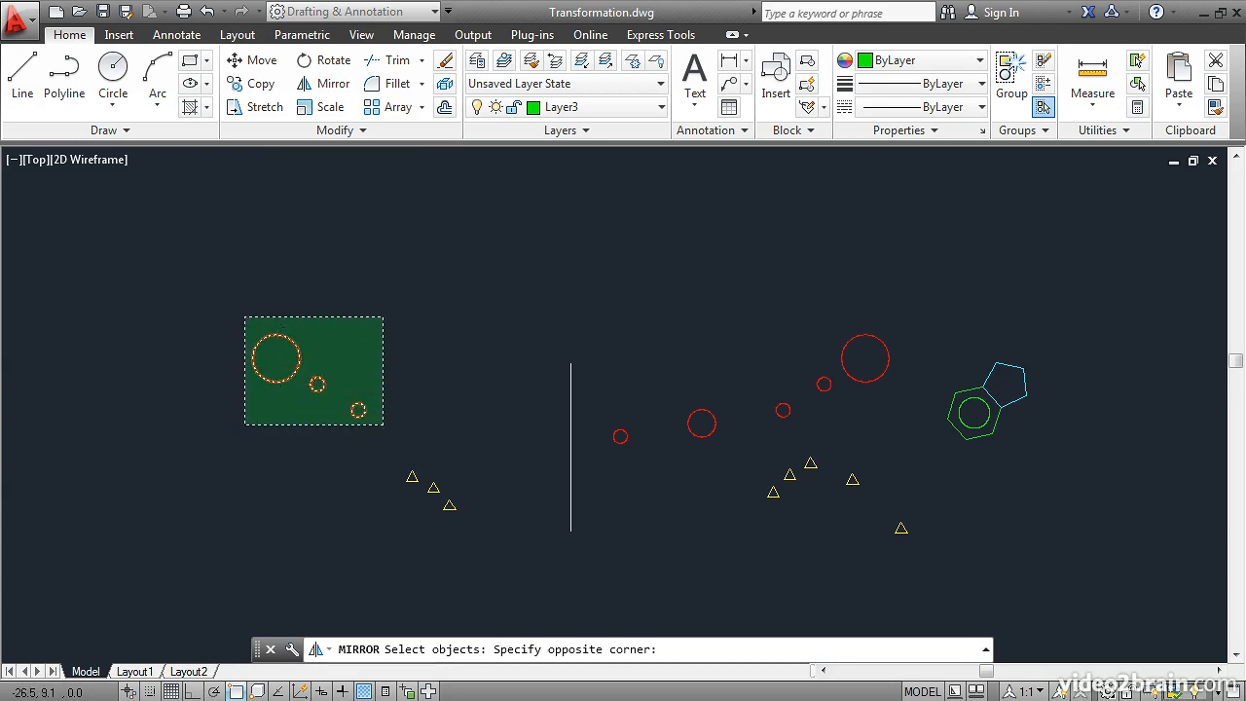
left_click(244, 316)
key("Return")
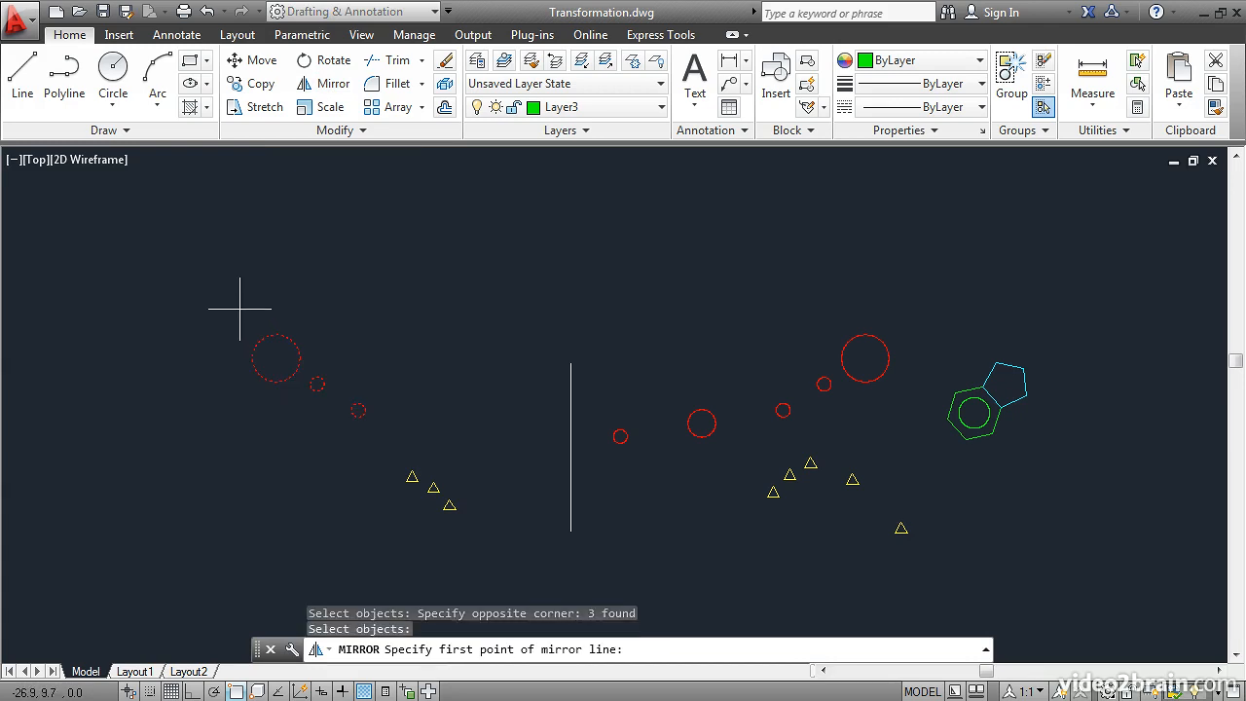
left_click(244, 312)
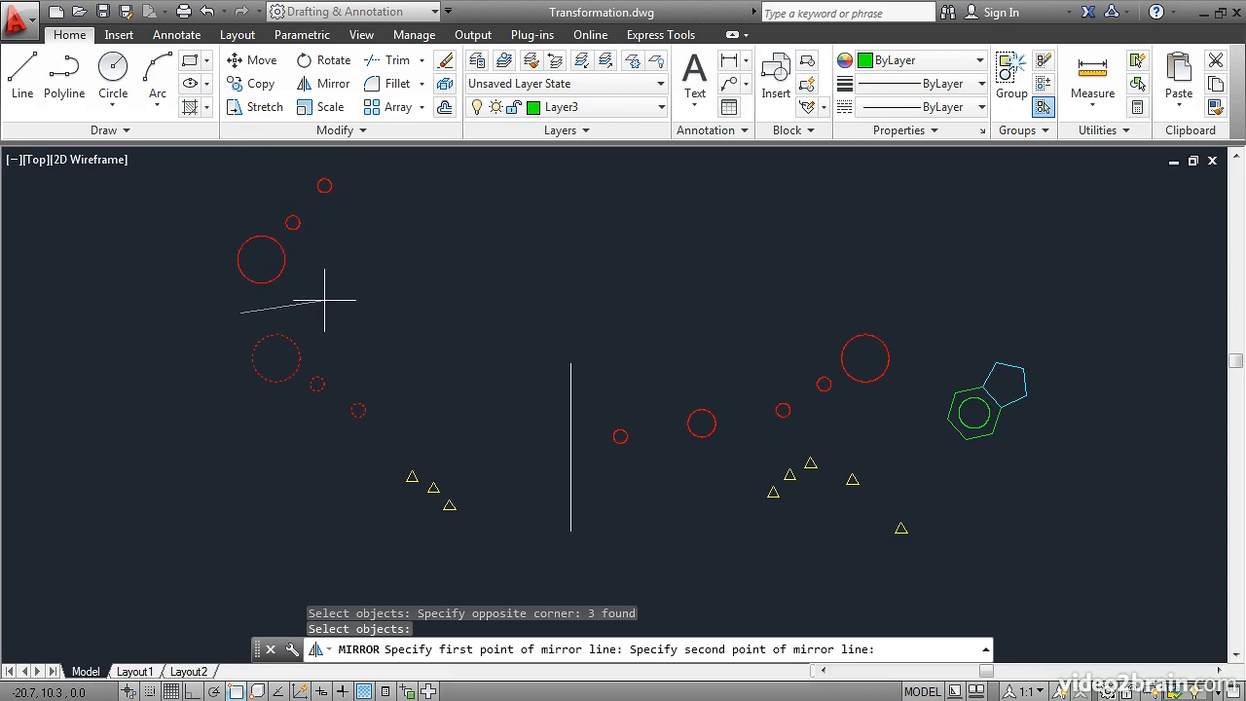
left_click(193, 691)
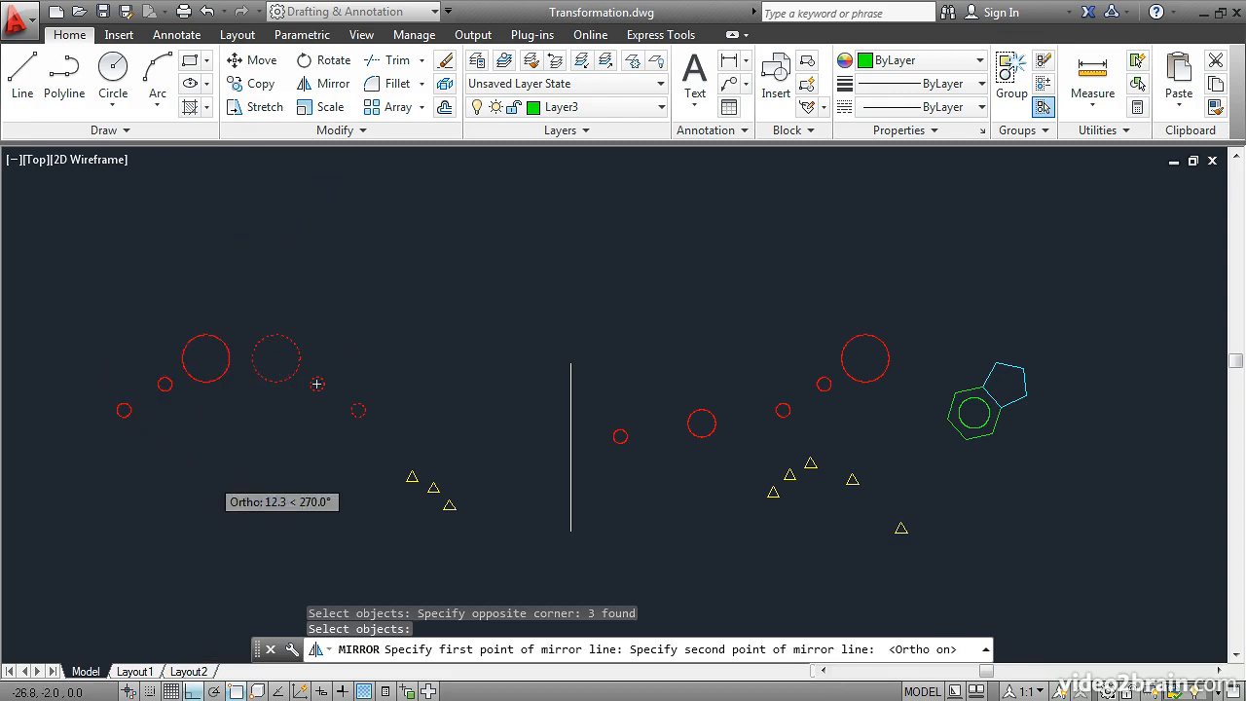
left_click(408, 315)
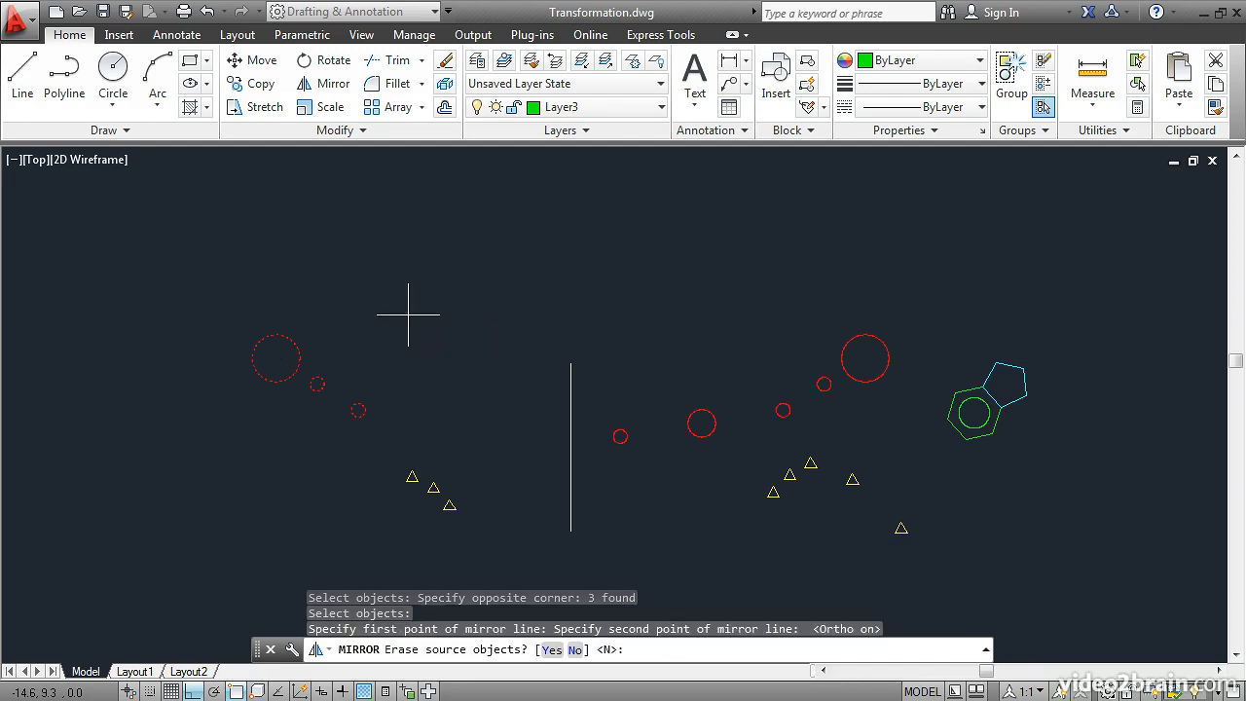
key("Return")
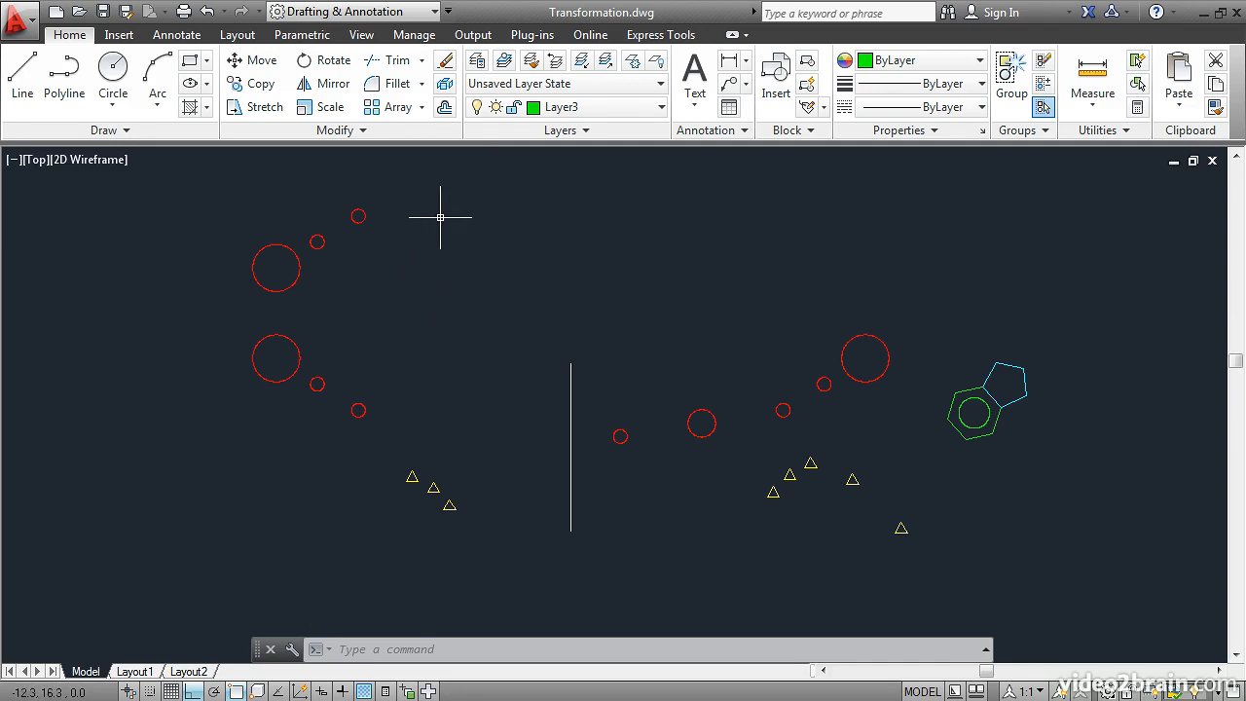
Offset the vertical white line at a distance of 1 to make two successive parallel copies on its left and one on its right
left_click(444, 109)
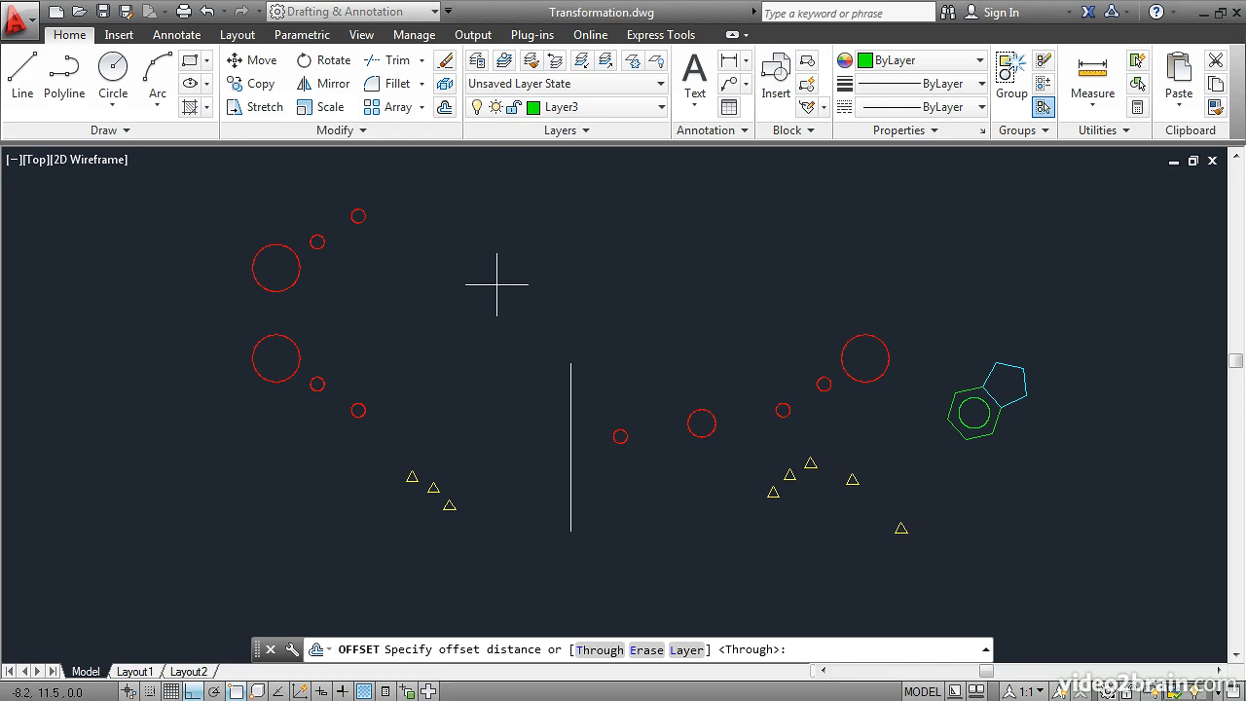
type("1")
key("Return")
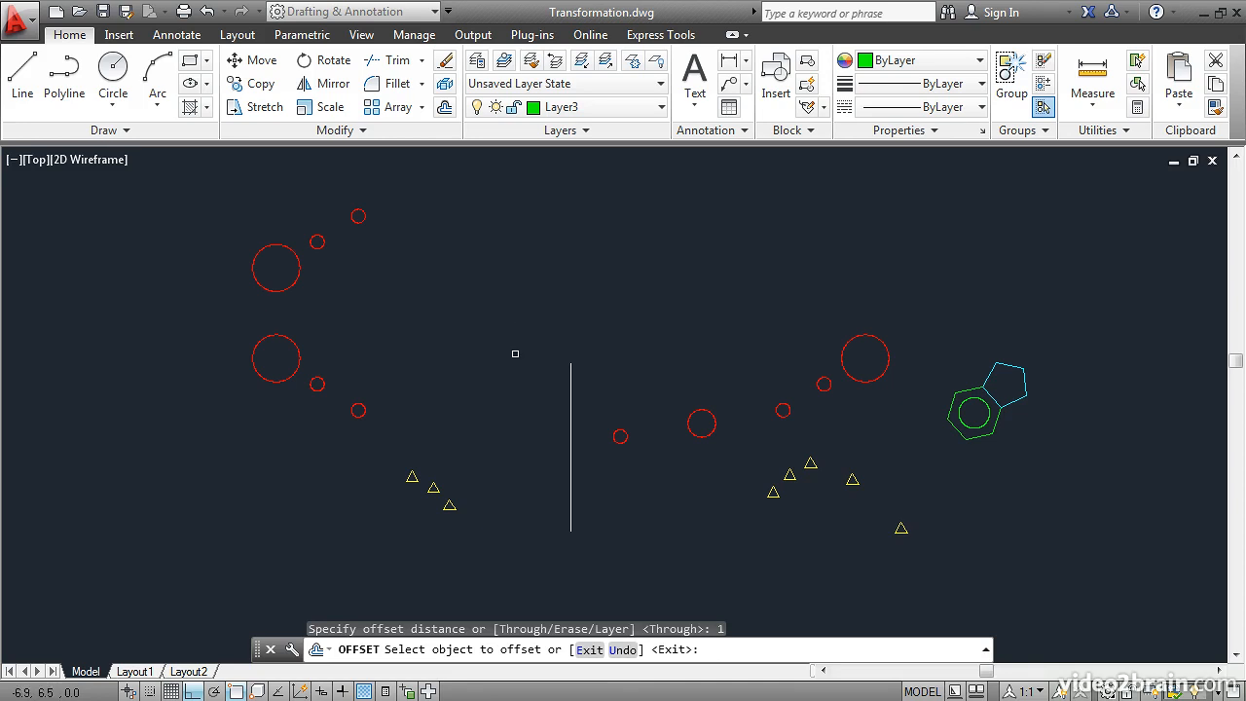
left_click(570, 390)
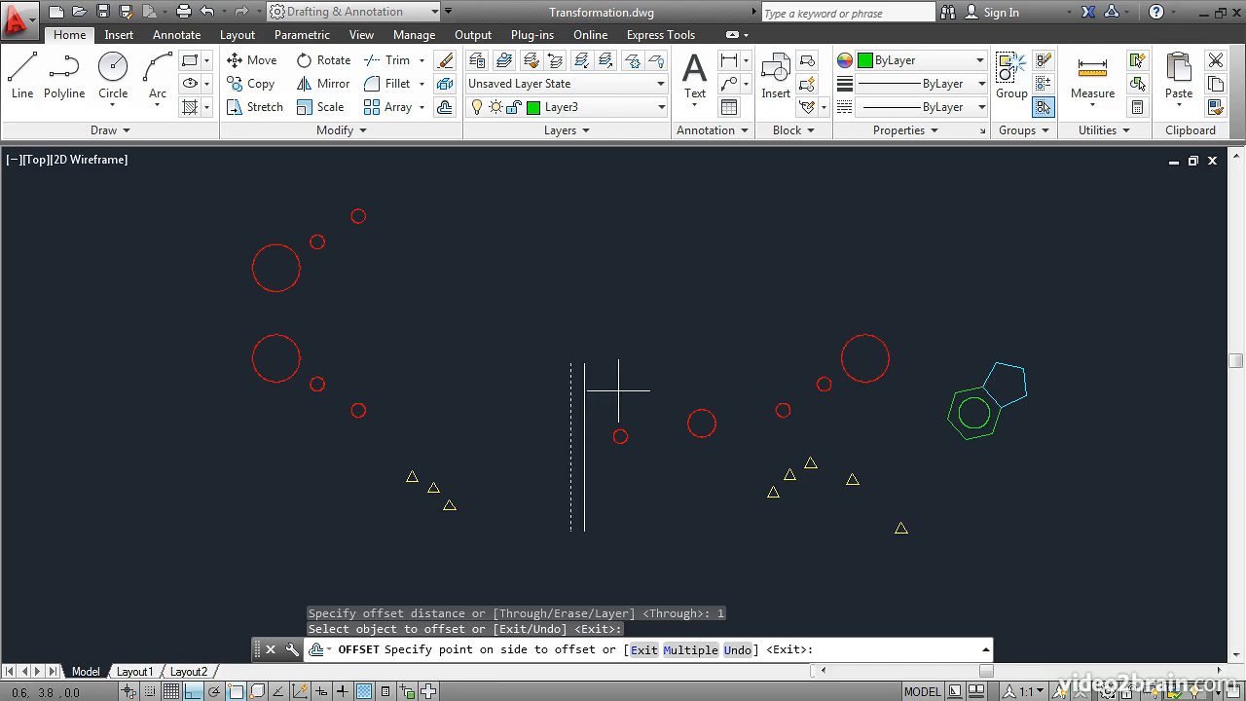
left_click(516, 397)
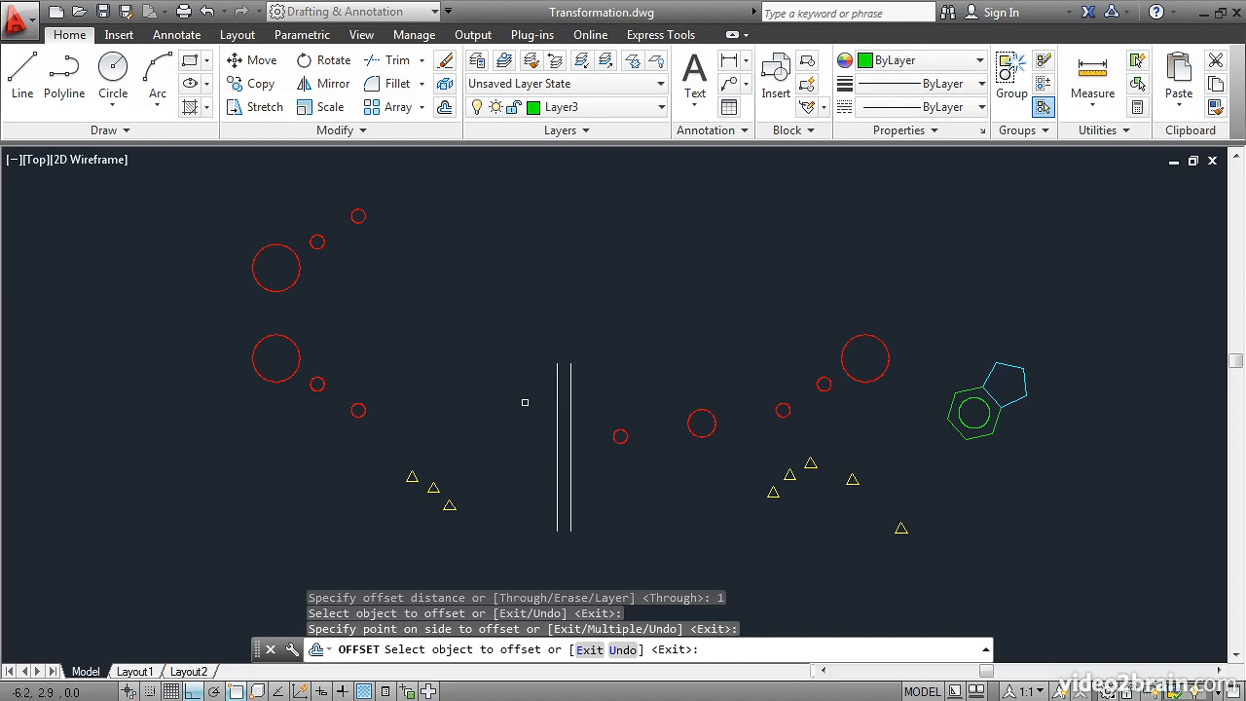
left_click(557, 405)
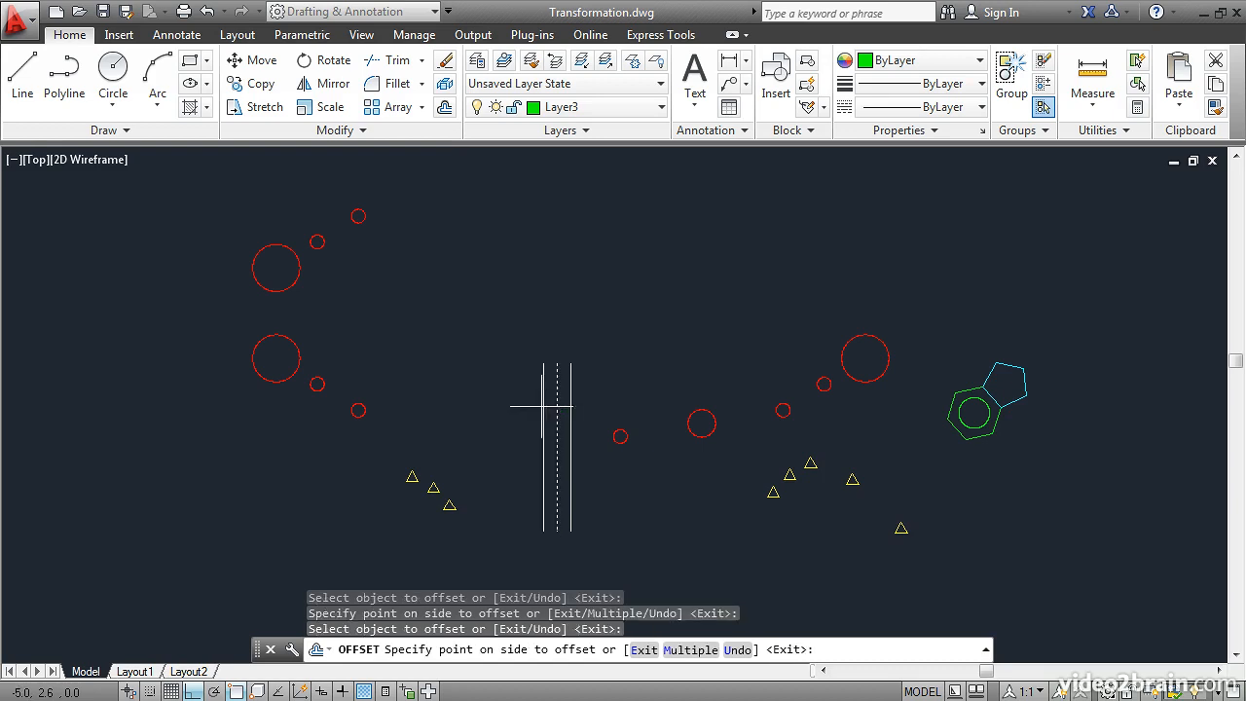
left_click(475, 412)
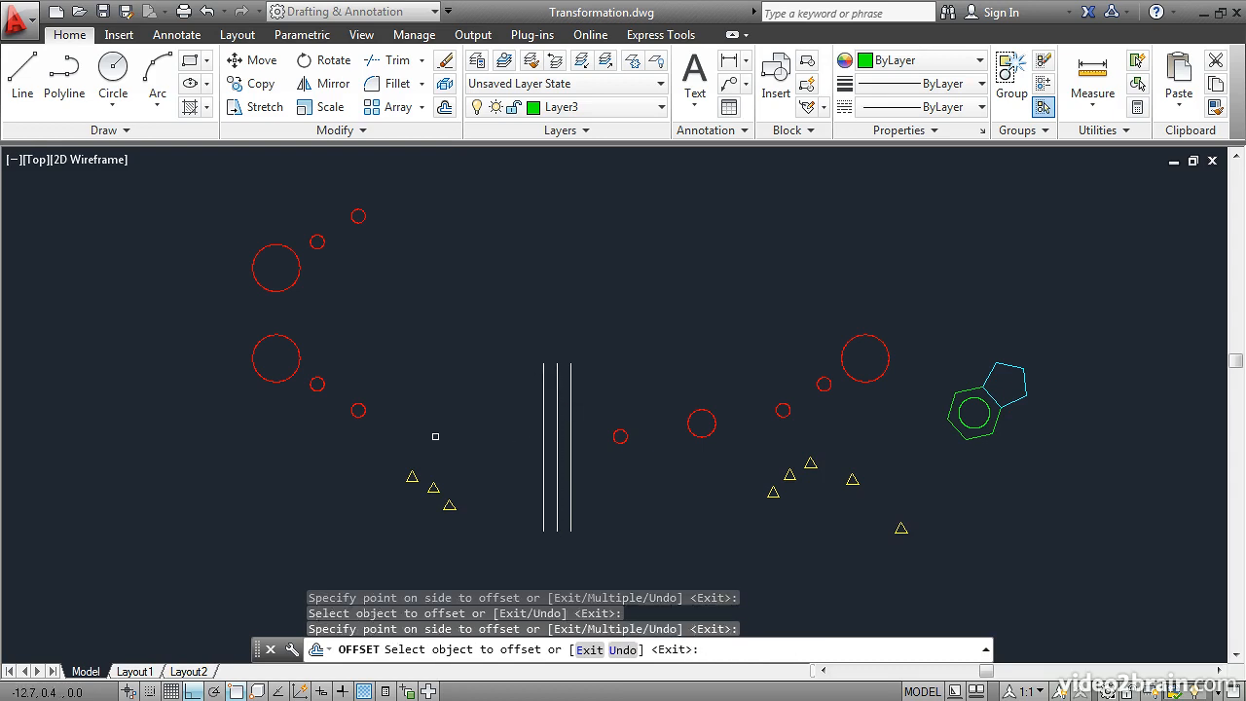
left_click(571, 413)
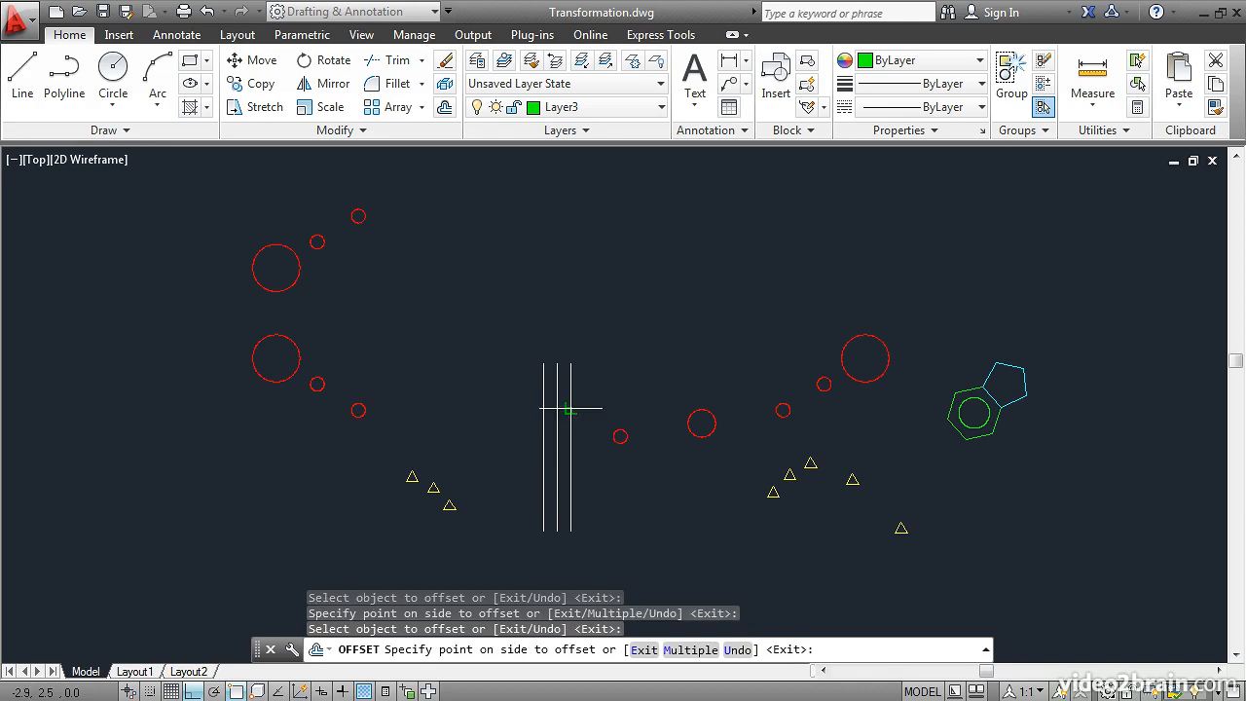
left_click(643, 390)
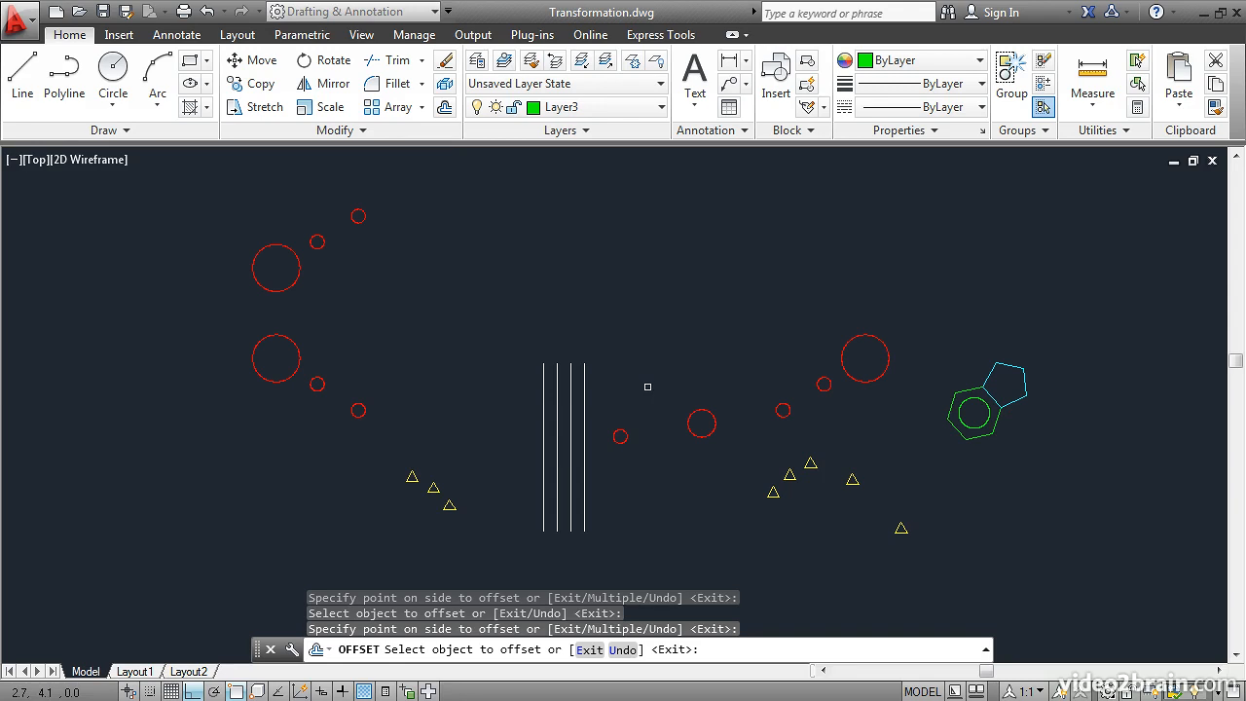
Offset the large red circle near the hexagon and the yellow triangle below it outward by 1, ending the Offset command
left_click(846, 345)
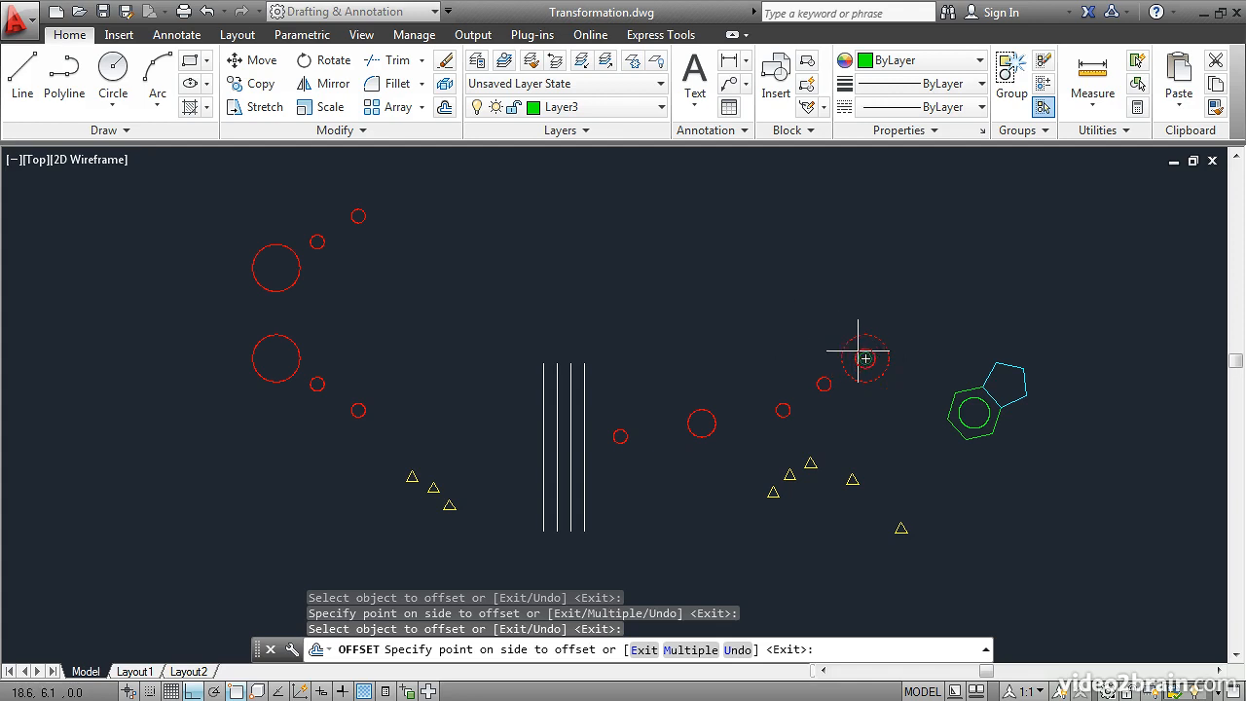
left_click(799, 338)
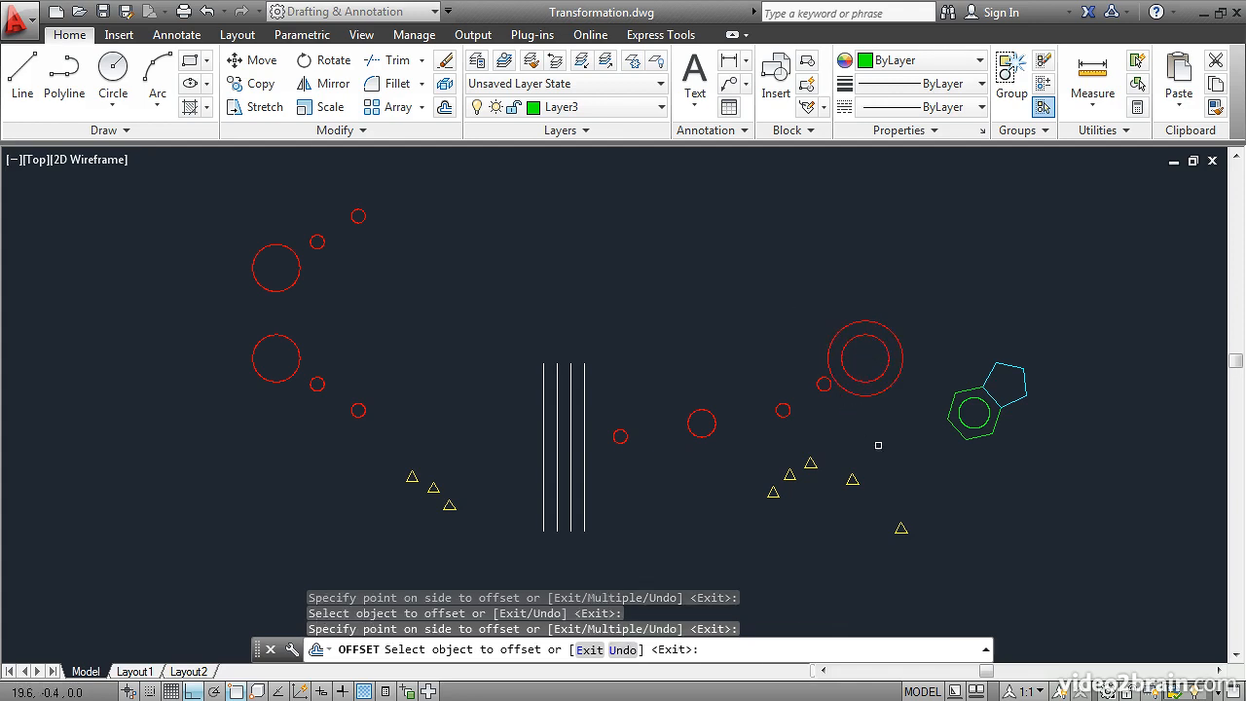
left_click(851, 479)
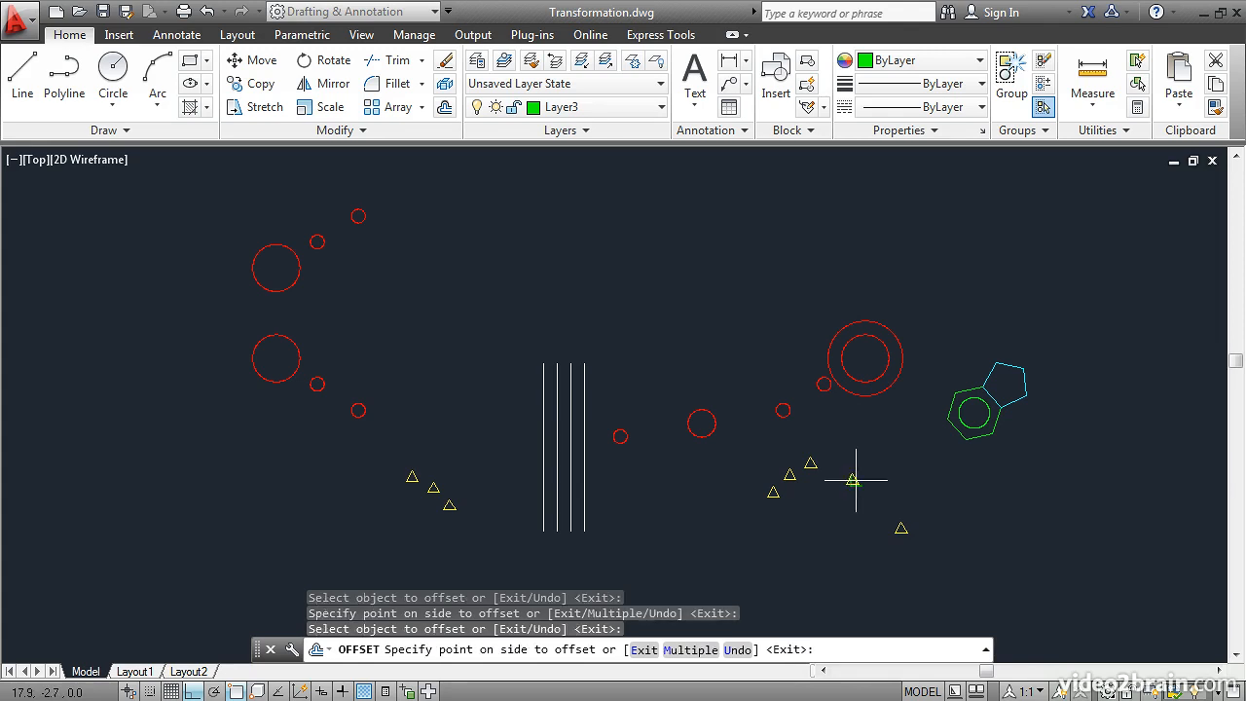
left_click(898, 460)
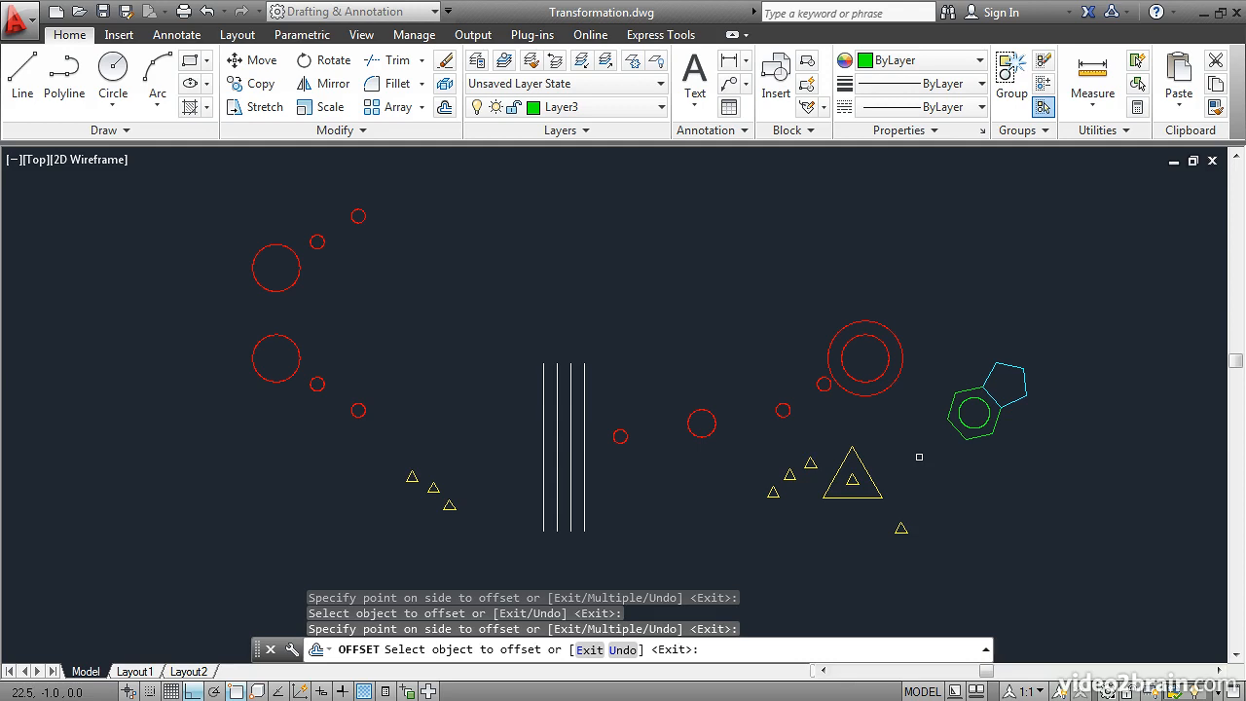
key("Return")
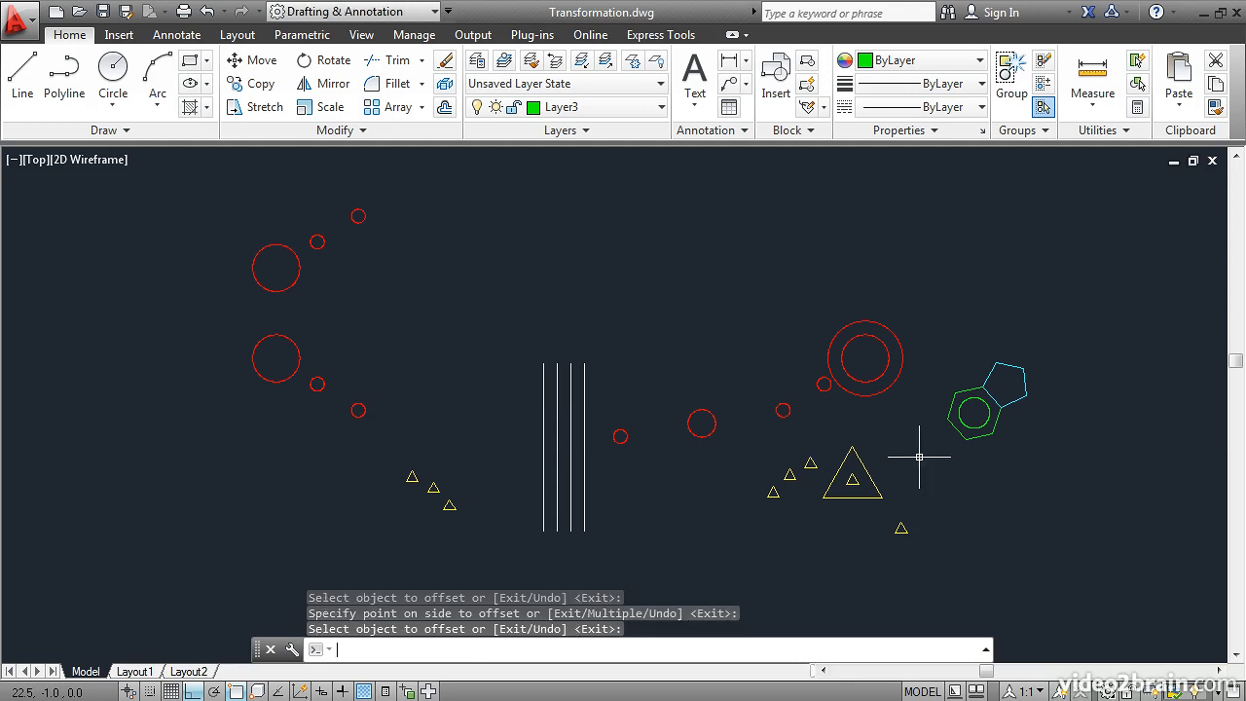